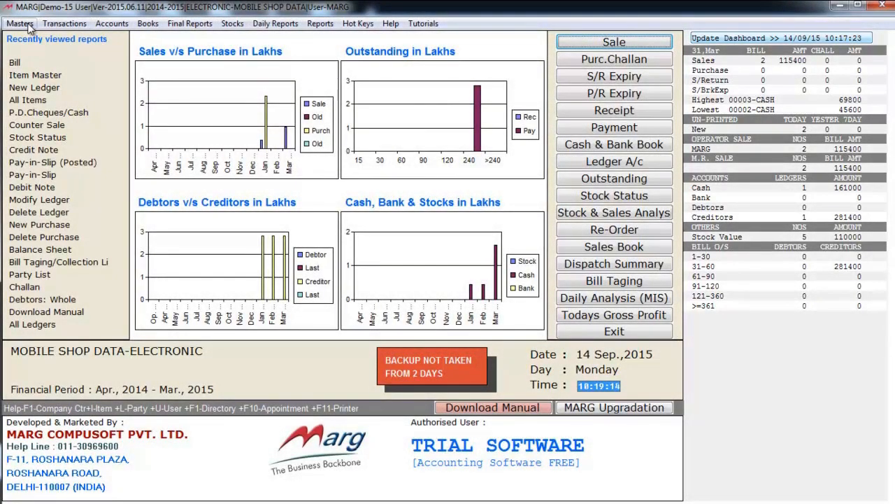
Start a new ledger from Masters > Ledger Master.
{"action": "left_click", "coordinate": [21, 24]}
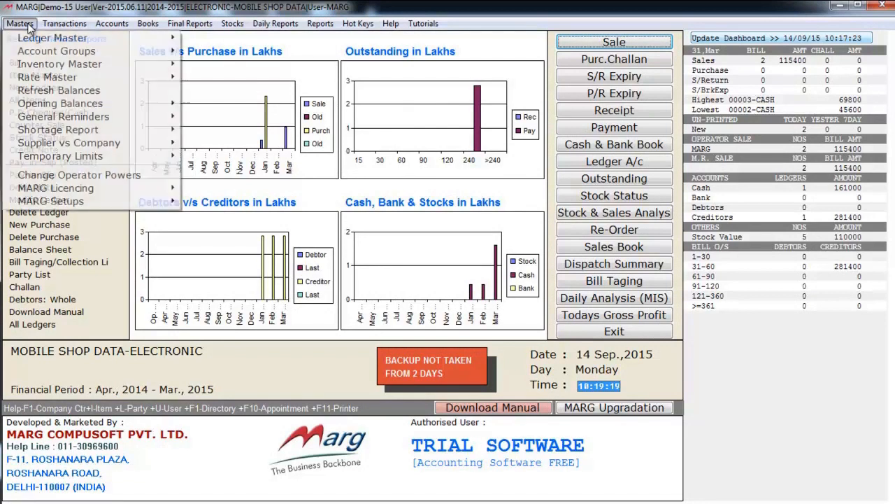
{"action": "mouse_move", "coordinate": [37, 40]}
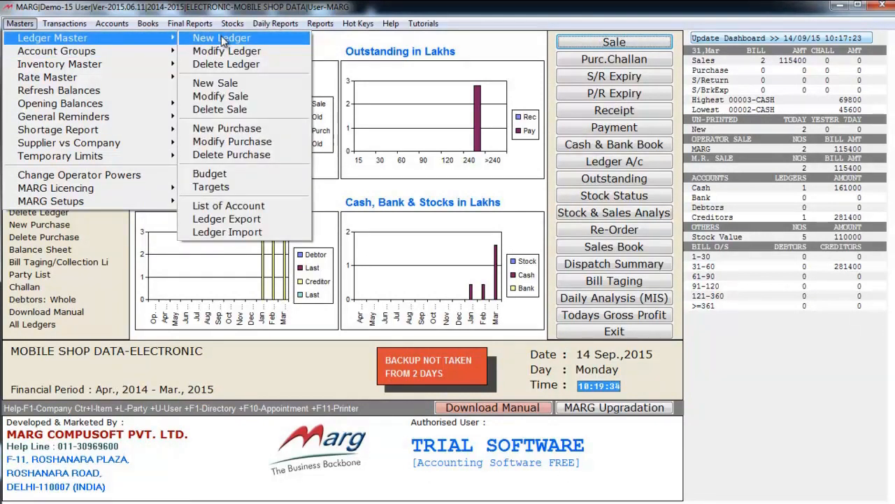
{"action": "left_click", "coordinate": [223, 39]}
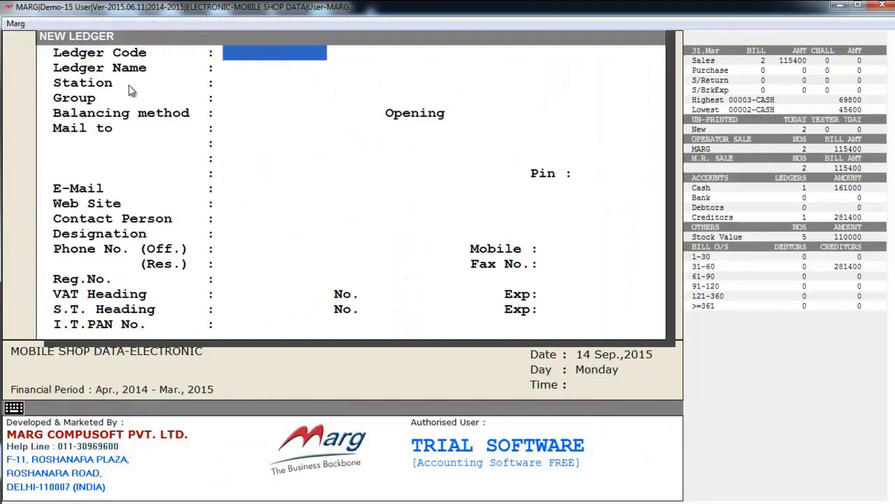
Enter ledger code 1 and name SURAJ ELECTRICALS, skipping Station to reach the group list.
{"action": "type", "text": "1"}
{"action": "key", "text": "Return"}
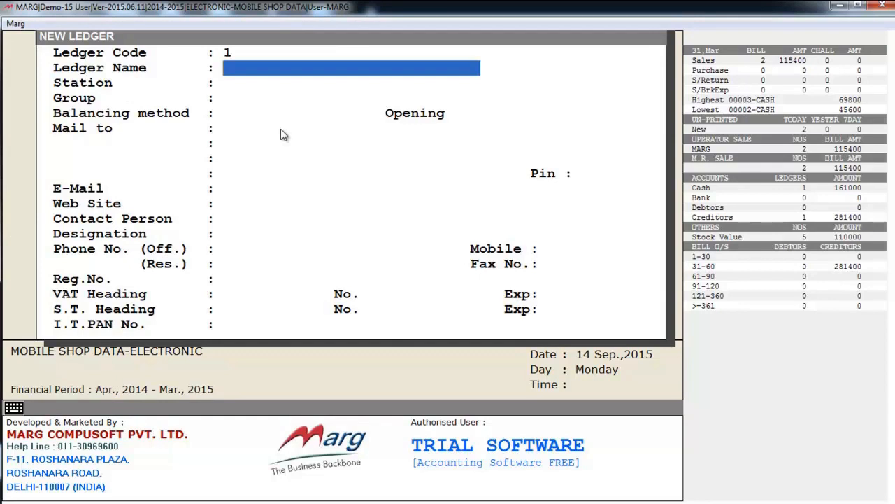
{"action": "type", "text": "SU"}
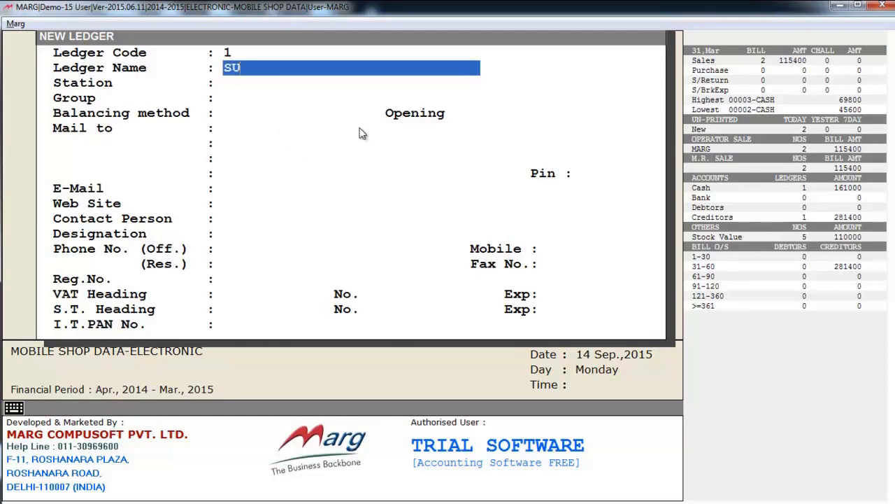
{"action": "type", "text": "RAJ ELECTRICALS"}
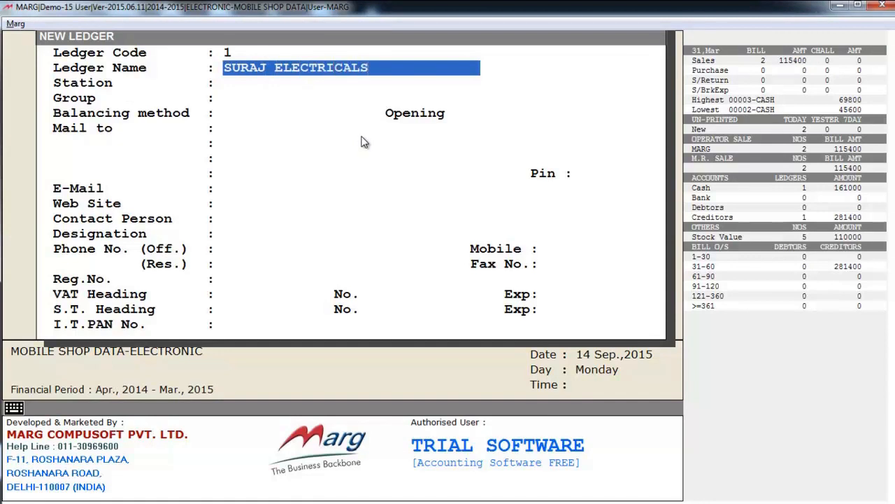
{"action": "key", "text": "Return"}
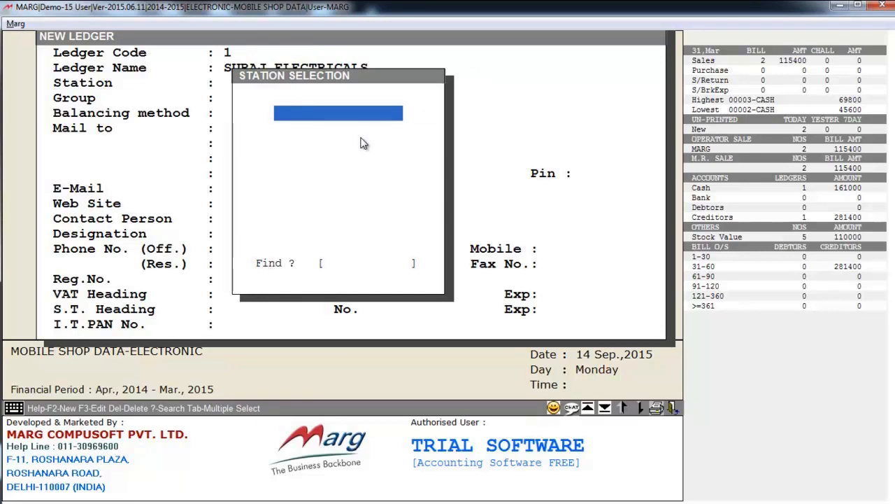
{"action": "key", "text": "Return"}
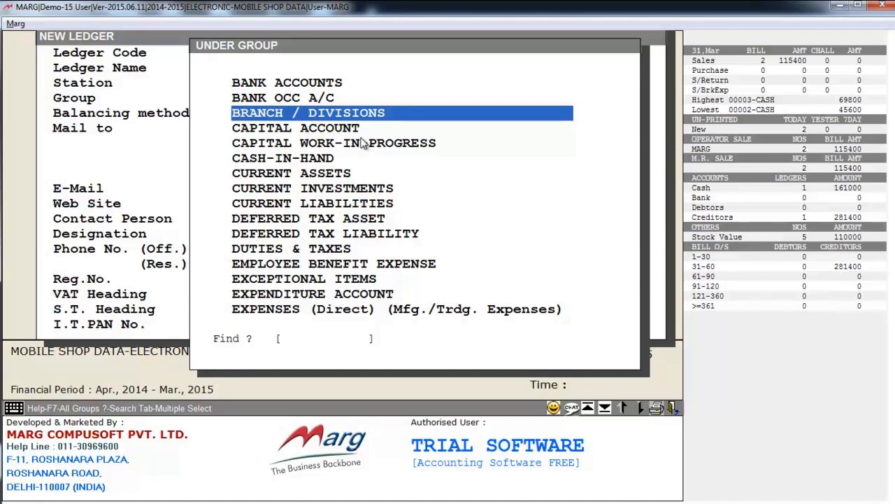
File the ledger under Sundry Creditors with Bill by Bill balancing and 0.00 Cr opening, completing the contact fields.
{"action": "key", "text": "Down"}
{"action": "key", "text": "Down"}
{"action": "key", "text": "Down"}
{"action": "key", "text": "Down"}
{"action": "key", "text": "Down"}
{"action": "type", "text": "SUNDRY"}
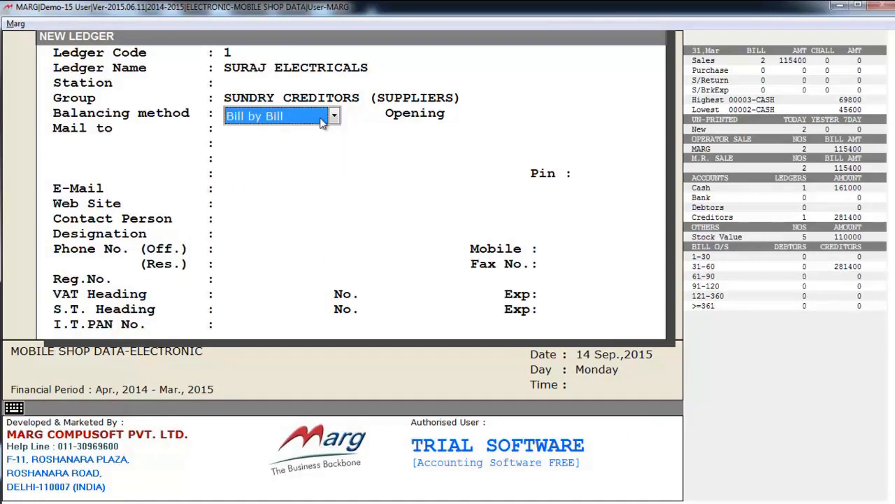
{"action": "key", "text": "Return"}
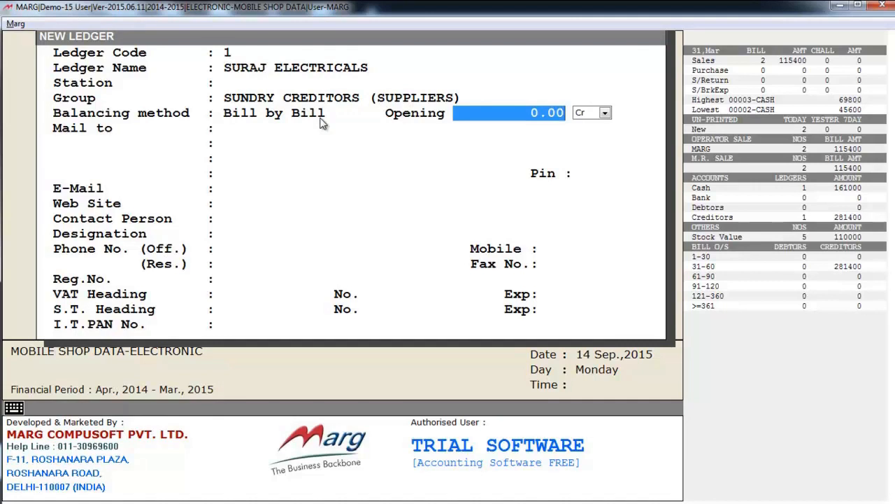
{"action": "key", "text": "Return"}
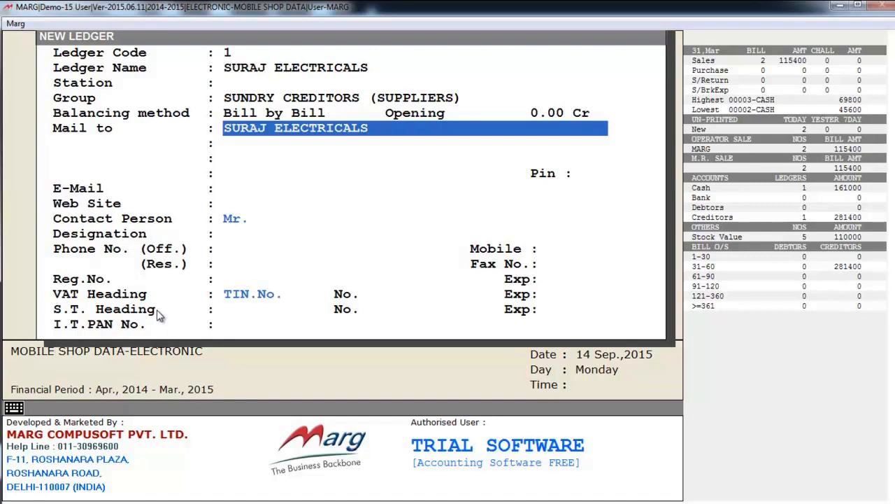
{"action": "key", "text": "Return"}
{"action": "key", "text": "Return"}
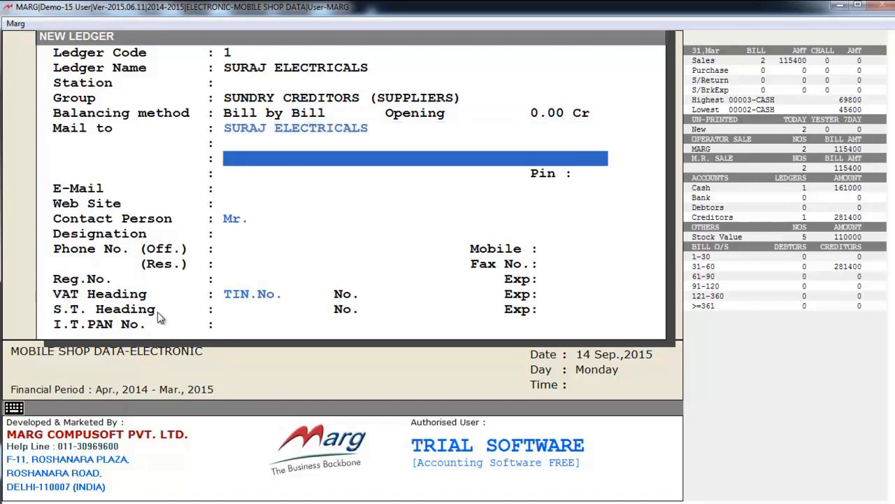
{"action": "key", "text": "Return"}
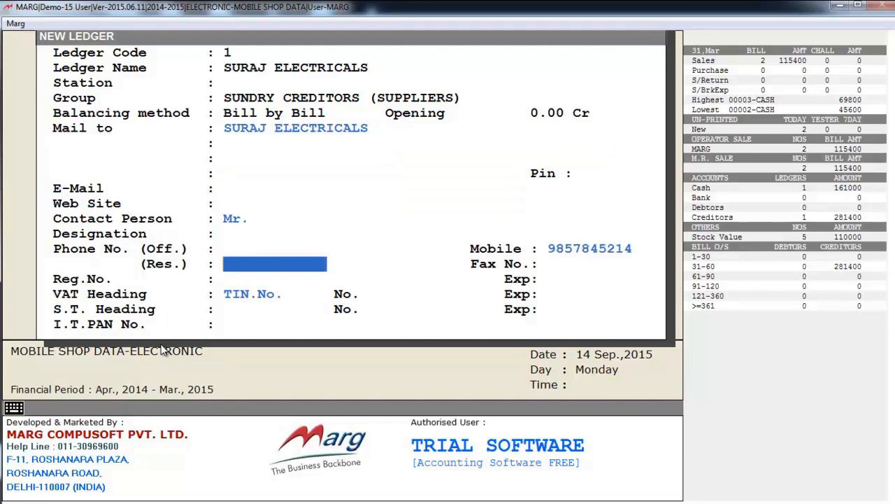
{"action": "key", "text": "Return"}
{"action": "key", "text": "Return"}
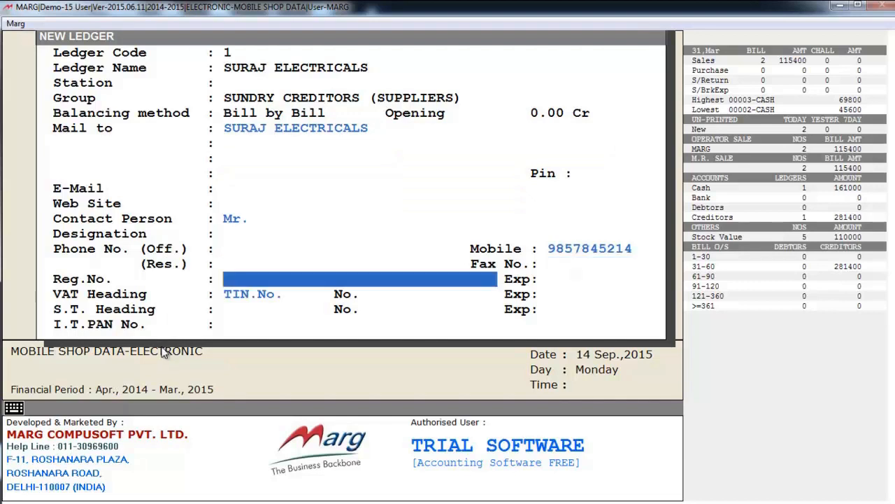
{"action": "key", "text": "Return"}
{"action": "key", "text": "Return"}
{"action": "key", "text": "Return"}
{"action": "key", "text": "Return"}
{"action": "key", "text": "Return"}
{"action": "key", "text": "Return"}
{"action": "key", "text": "Return"}
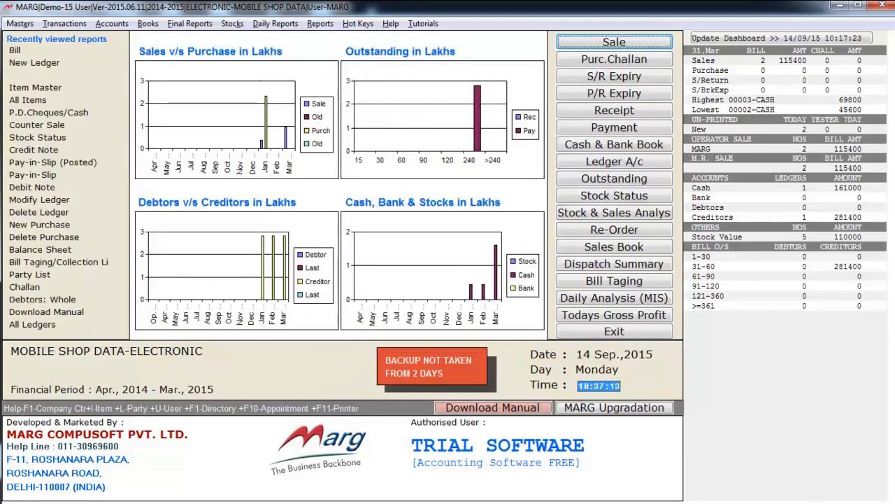
Browse the Ledger Master menu's ledger and sale new, modify and delete choices.
{"action": "key", "text": "alt+m"}
{"action": "key", "text": "Right"}
{"action": "key", "text": "Down"}
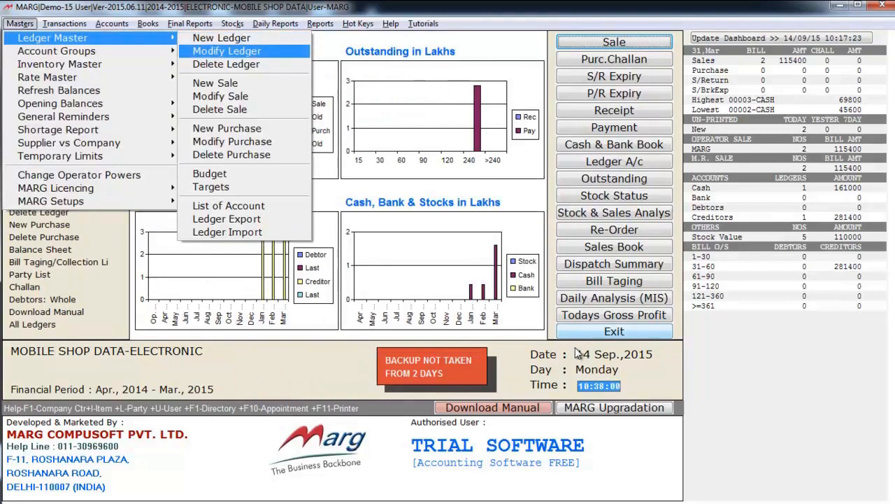
{"action": "key", "text": "Down"}
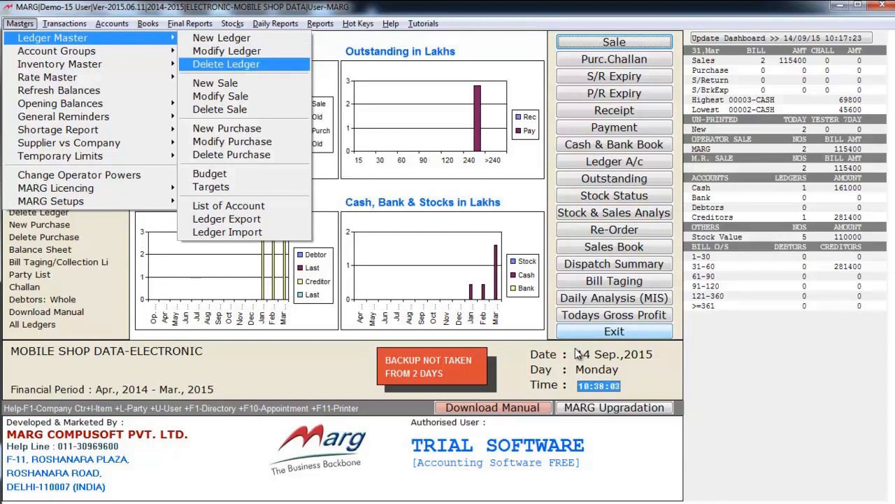
{"action": "key", "text": "Down"}
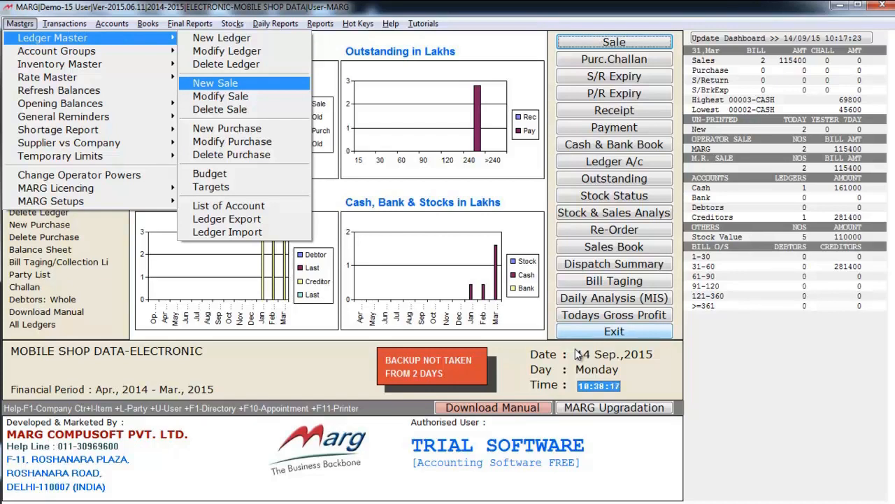
{"action": "key", "text": "Down"}
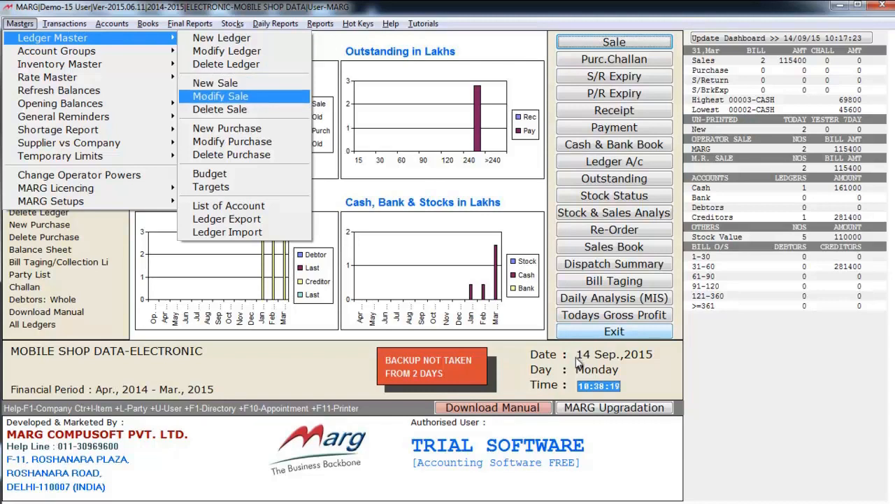
{"action": "key", "text": "Down"}
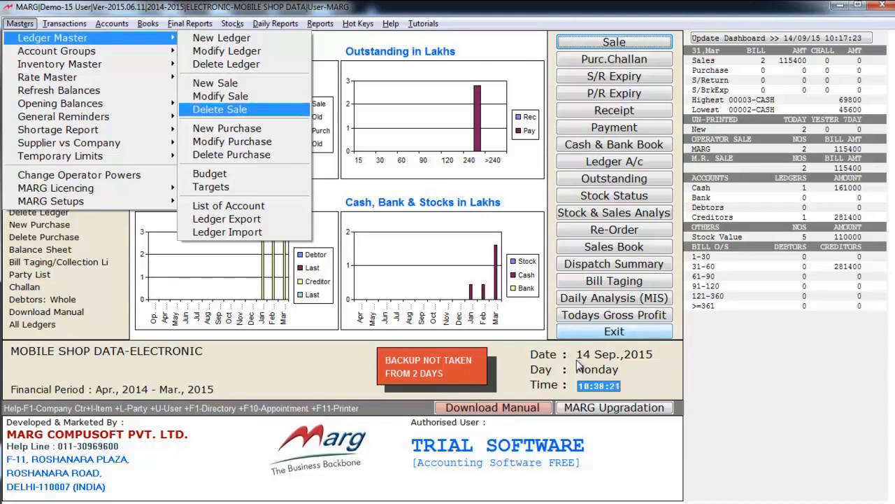
{"action": "key", "text": "Down"}
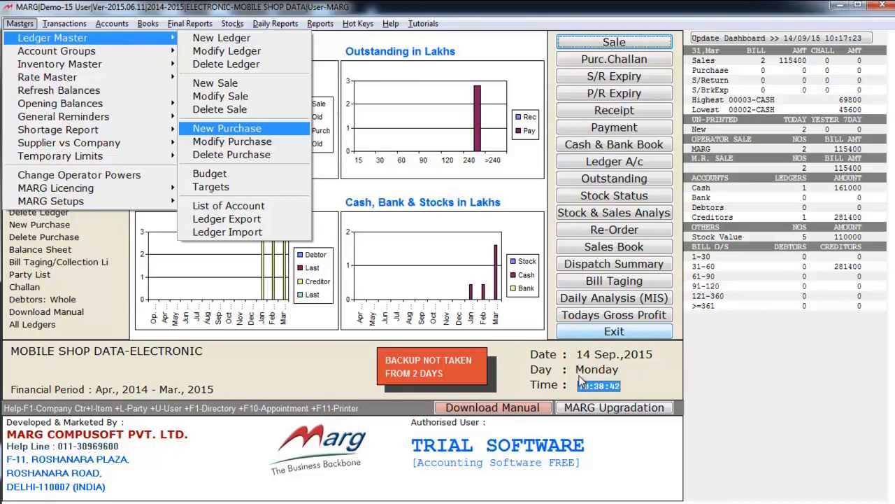
Browse the purchase, budget, targets, list of accounts and ledger export/import choices.
{"action": "key", "text": "Down"}
{"action": "key", "text": "Down"}
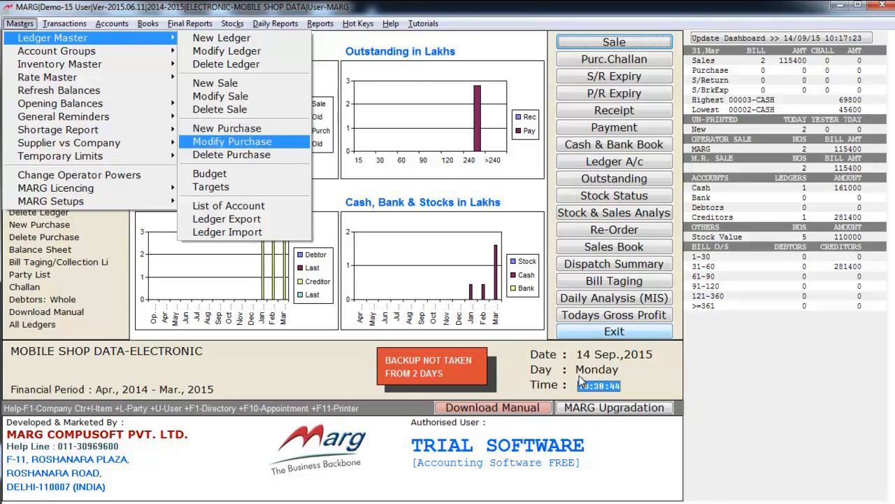
{"action": "key", "text": "Down"}
{"action": "key", "text": "Down"}
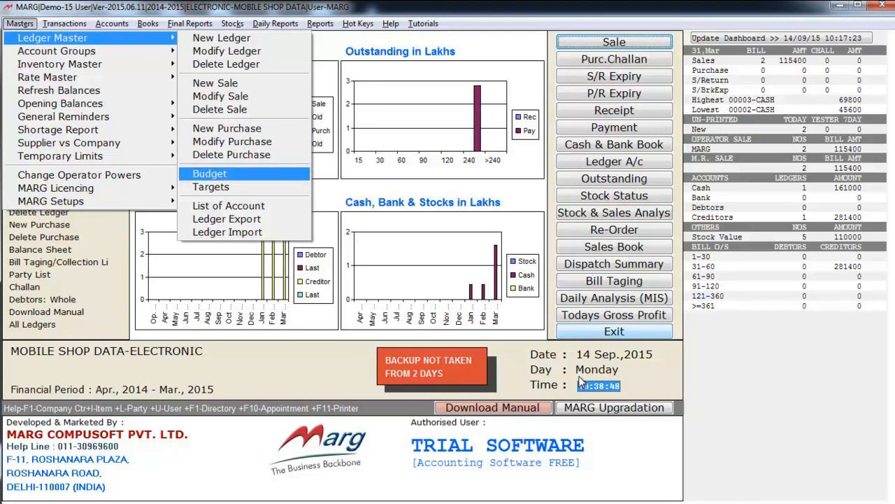
{"action": "key", "text": "Up"}
{"action": "key", "text": "Down"}
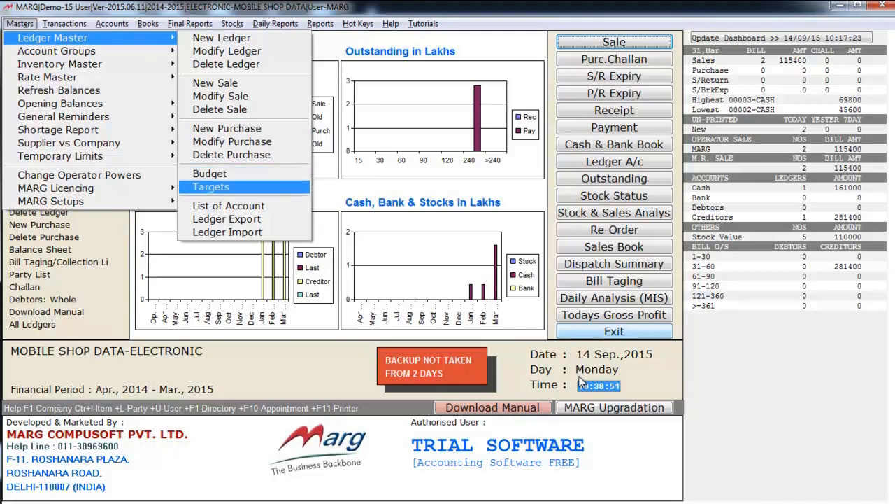
{"action": "key", "text": "Down"}
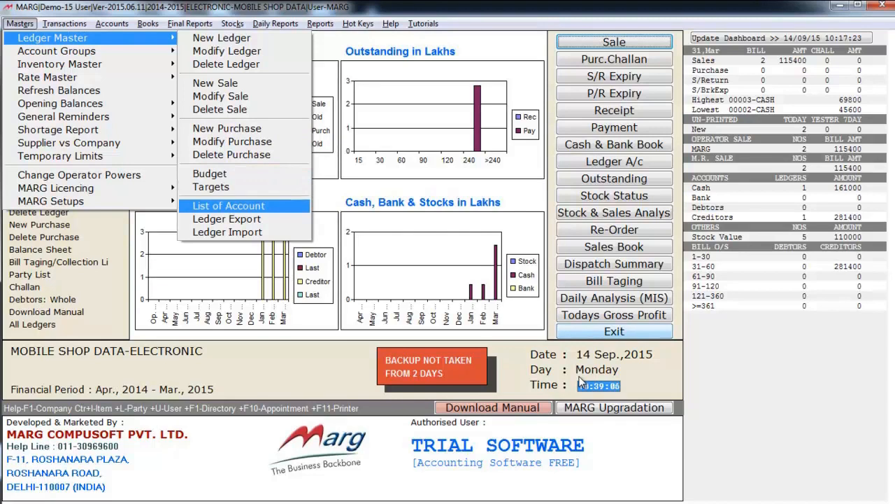
{"action": "key", "text": "Down"}
{"action": "key", "text": "Down"}
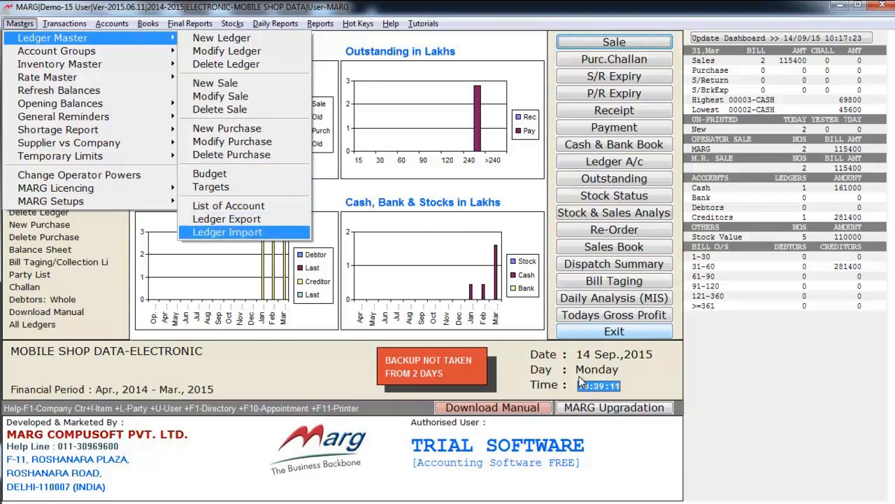
{"action": "key", "text": "Up"}
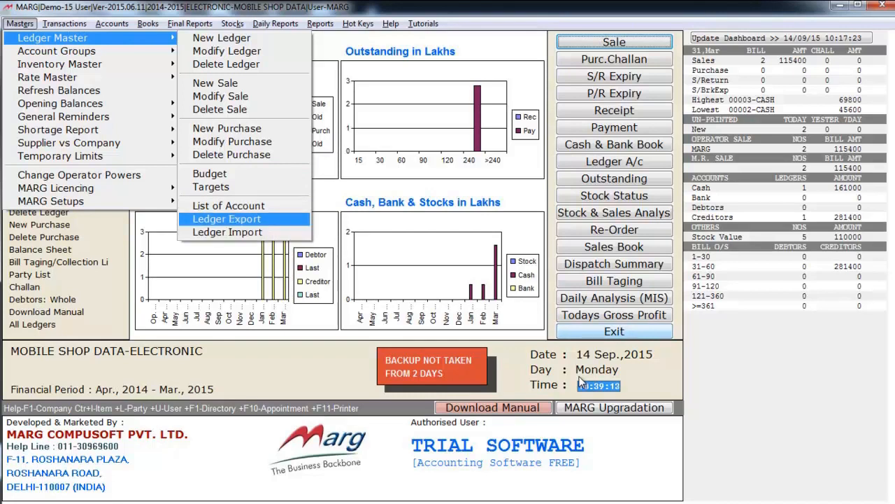
{"action": "key", "text": "Down"}
{"action": "key", "text": "Up"}
{"action": "key", "text": "Down"}
{"action": "key", "text": "Up"}
{"action": "key", "text": "Down"}
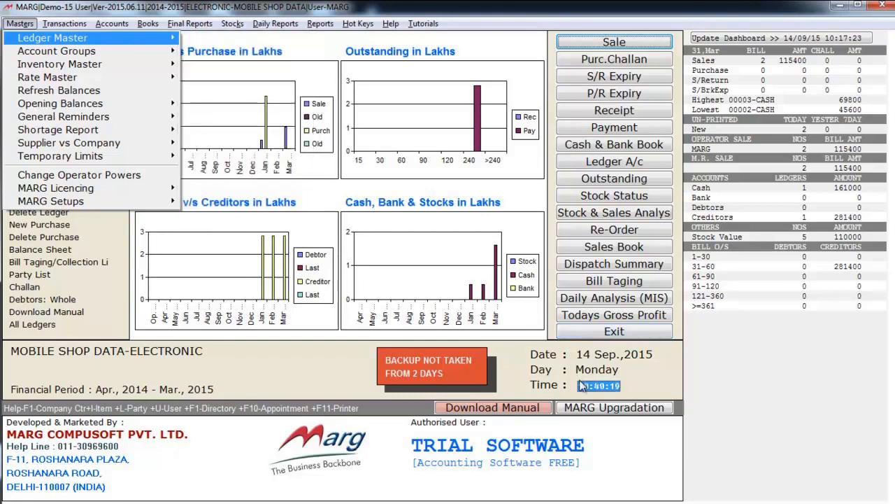
{"action": "key", "text": "Down"}
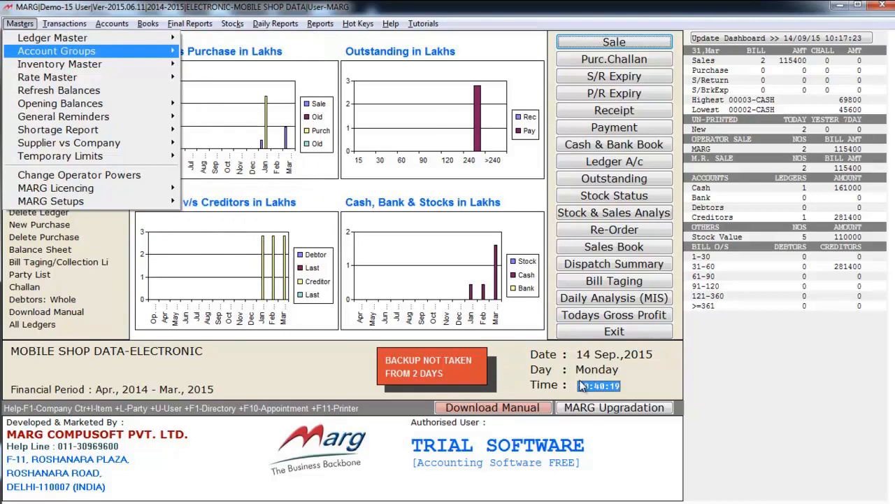
{"action": "key", "text": "Right"}
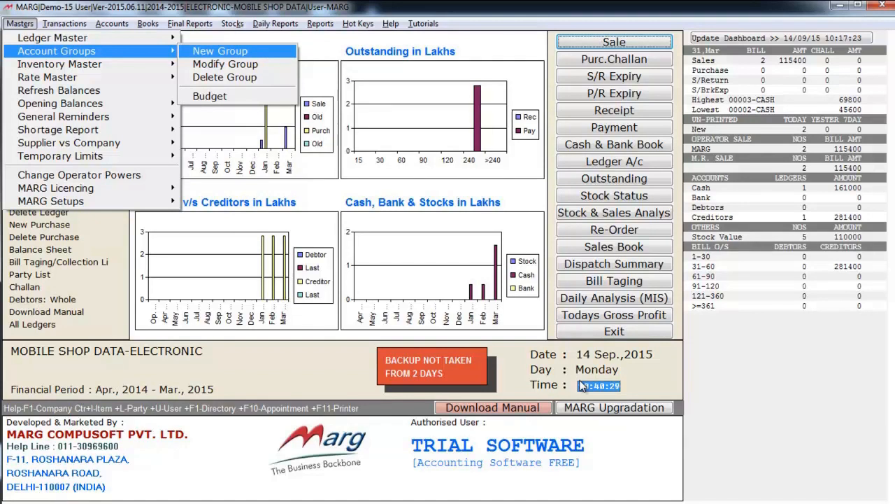
{"action": "key", "text": "Return"}
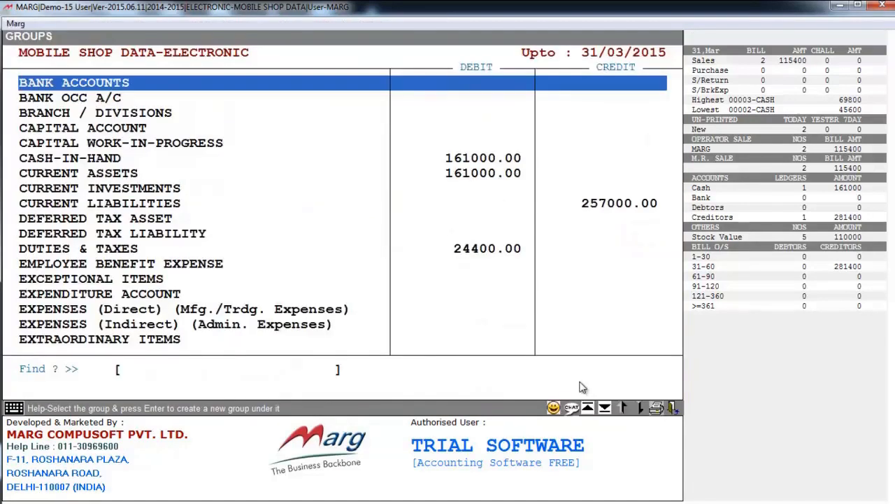
{"action": "key", "text": "Down"}
{"action": "key", "text": "Down"}
{"action": "key", "text": "Down"}
{"action": "key", "text": "Down"}
{"action": "key", "text": "Down"}
{"action": "key", "text": "Down"}
{"action": "key", "text": "Down"}
{"action": "key", "text": "Down"}
{"action": "key", "text": "Down"}
{"action": "key", "text": "Down"}
{"action": "key", "text": "Down"}
{"action": "key", "text": "Down"}
{"action": "key", "text": "Down"}
{"action": "key", "text": "Down"}
{"action": "key", "text": "Down"}
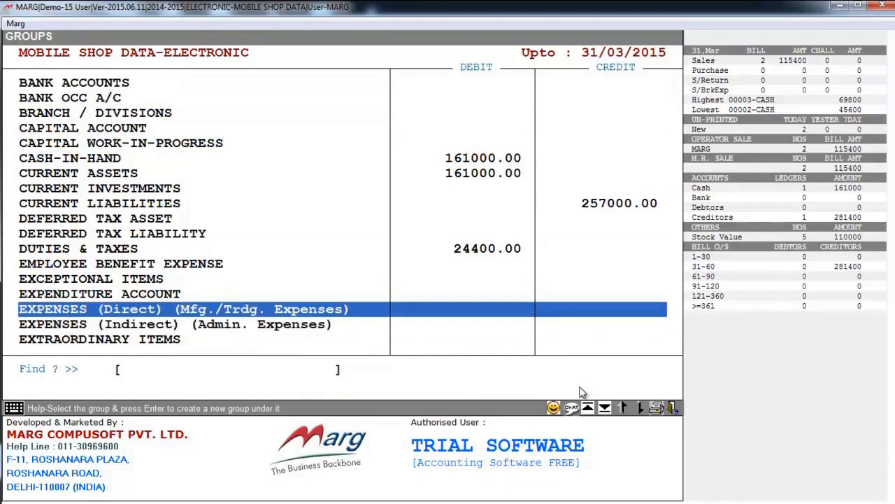
{"action": "key", "text": "Up"}
{"action": "key", "text": "Up"}
{"action": "key", "text": "Up"}
{"action": "key", "text": "Up"}
{"action": "key", "text": "Up"}
{"action": "key", "text": "Up"}
{"action": "key", "text": "Up"}
{"action": "key", "text": "Up"}
{"action": "key", "text": "Up"}
{"action": "key", "text": "Up"}
{"action": "key", "text": "Up"}
{"action": "key", "text": "Up"}
{"action": "key", "text": "Up"}
{"action": "key", "text": "Up"}
{"action": "key", "text": "Up"}
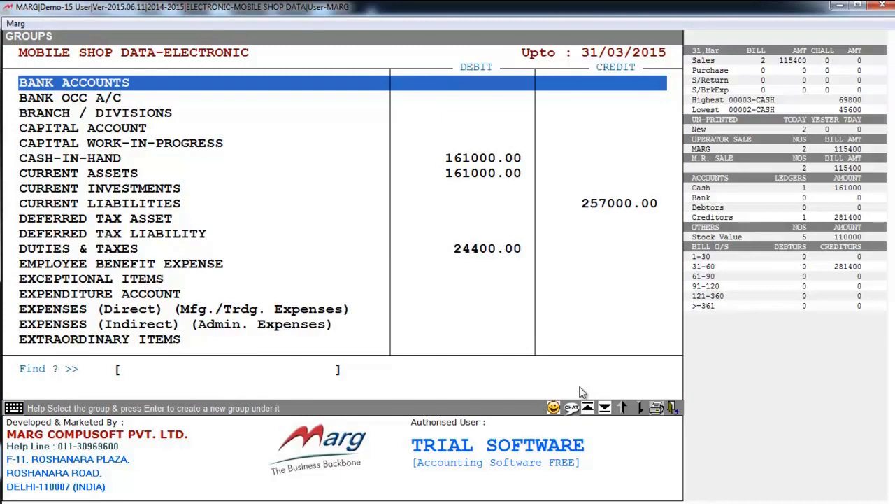
{"action": "key", "text": "Down"}
{"action": "key", "text": "Down"}
{"action": "key", "text": "Down"}
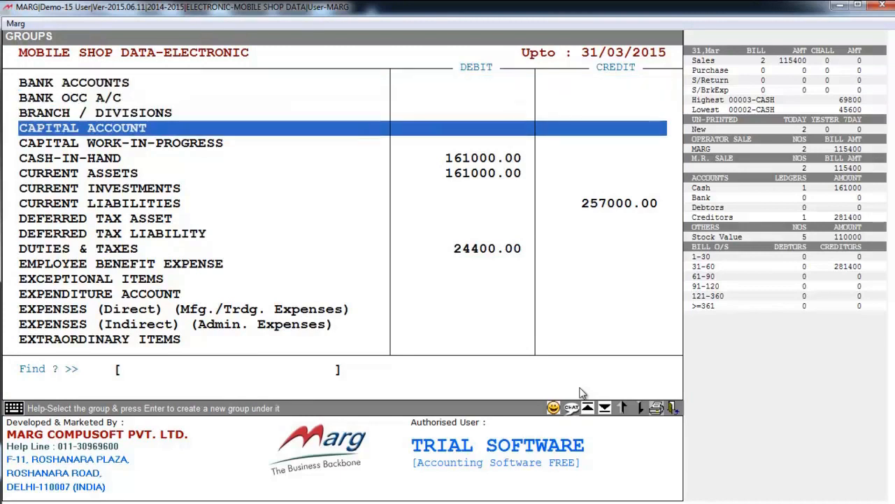
{"action": "key", "text": "Escape"}
{"action": "key", "text": "alt+m"}
{"action": "key", "text": "Down"}
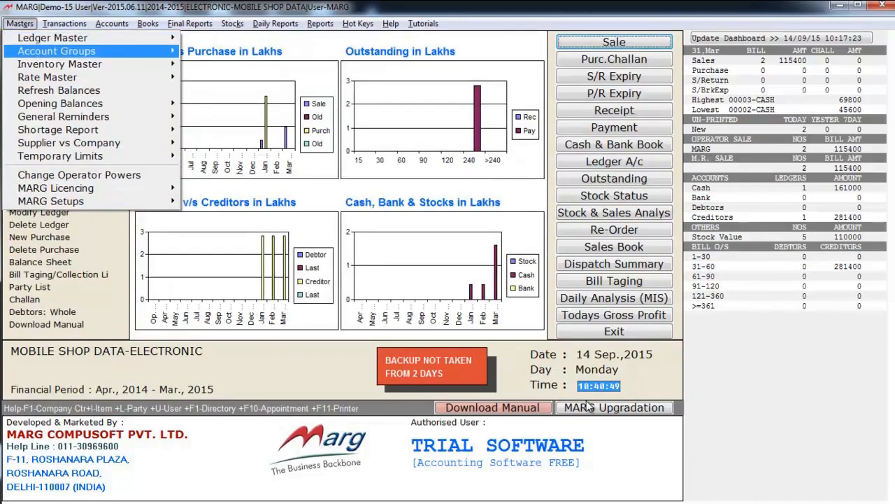
{"action": "key", "text": "Down"}
Open the Item Master stock item list from the inventory masters.
{"action": "key", "text": "Right"}
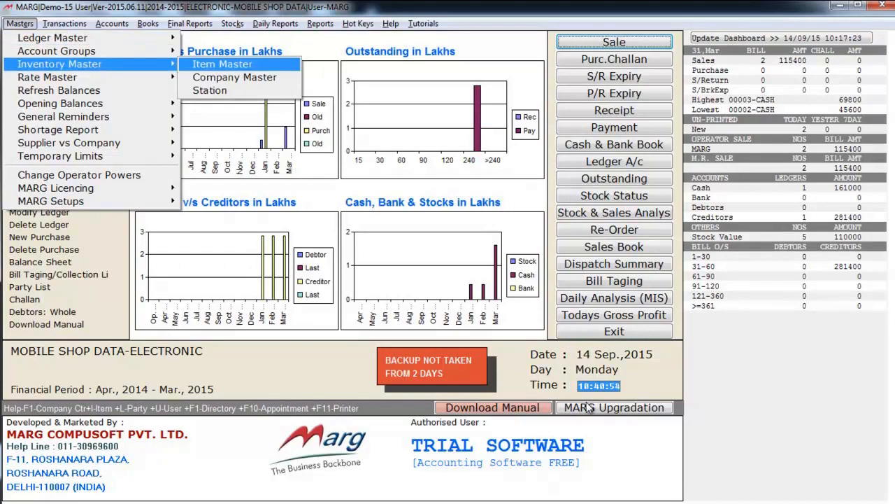
{"action": "key", "text": "Down"}
{"action": "key", "text": "Down"}
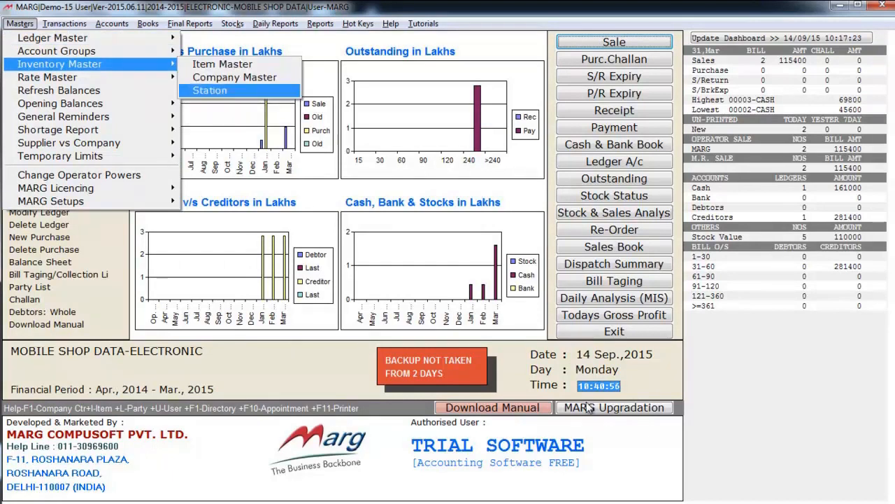
{"action": "key", "text": "Up"}
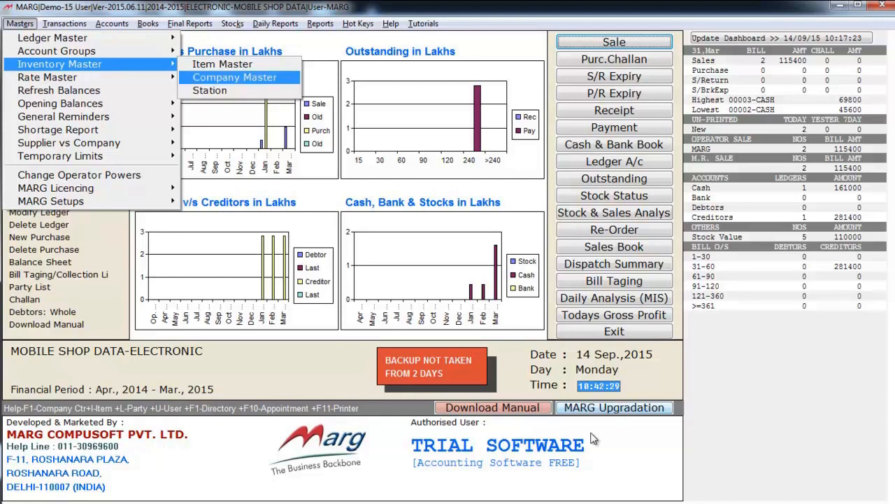
{"action": "key", "text": "Up"}
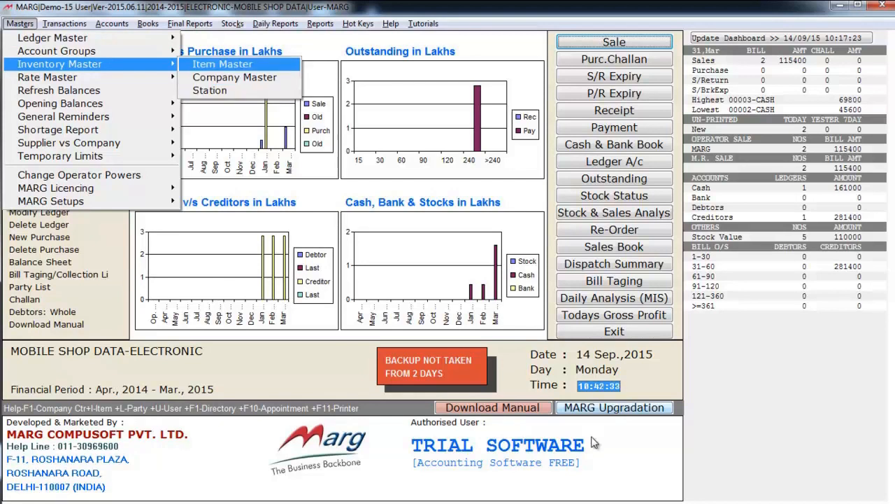
{"action": "key", "text": "Return"}
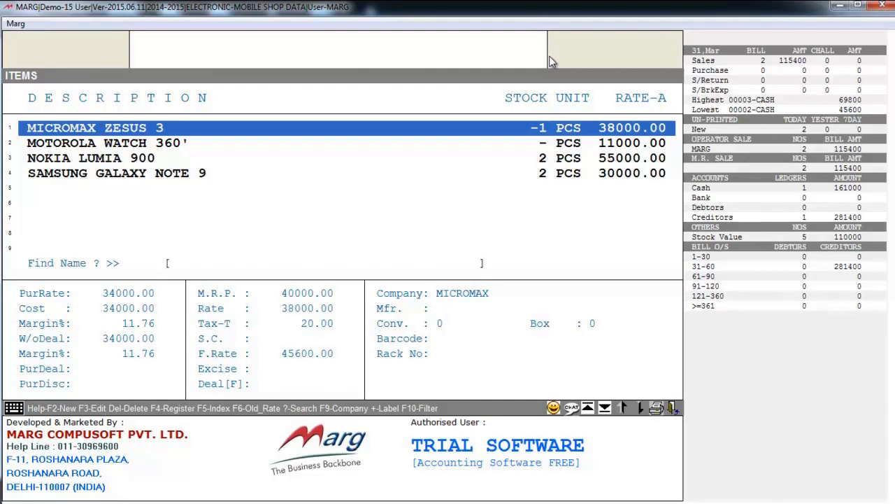
Start a new product named HTC 820, keeping the PCS unit.
{"action": "key", "text": "F2"}
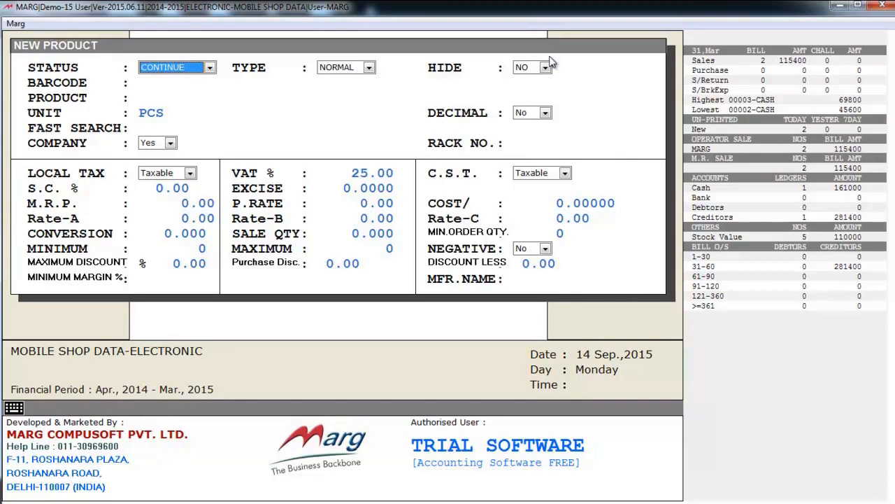
{"action": "key", "text": "Return"}
{"action": "key", "text": "Return"}
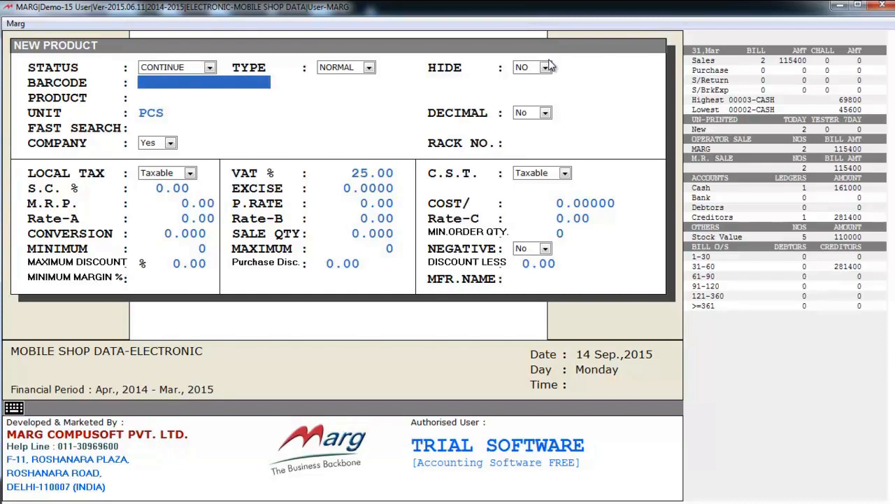
{"action": "key", "text": "Return"}
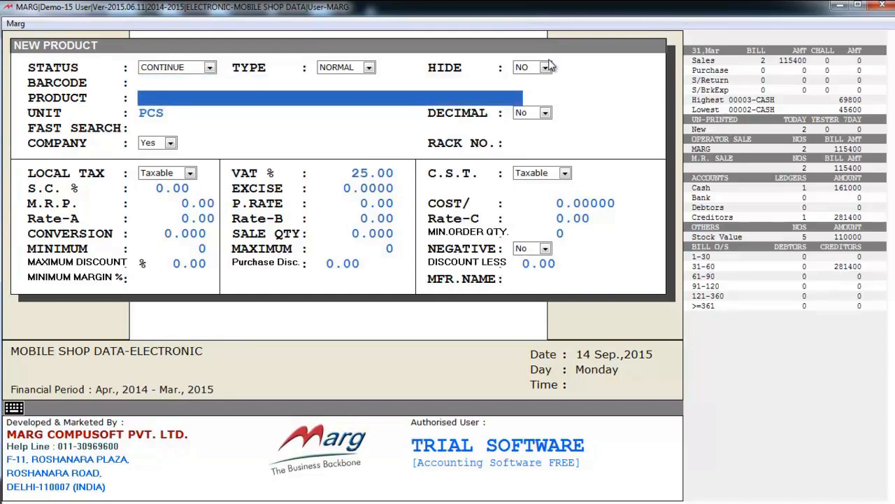
{"action": "type", "text": "HTC 820"}
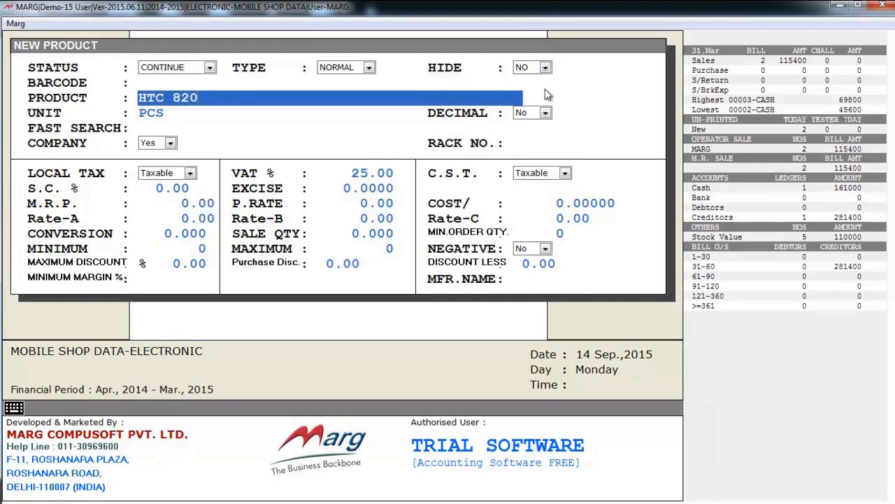
{"action": "key", "text": "Return"}
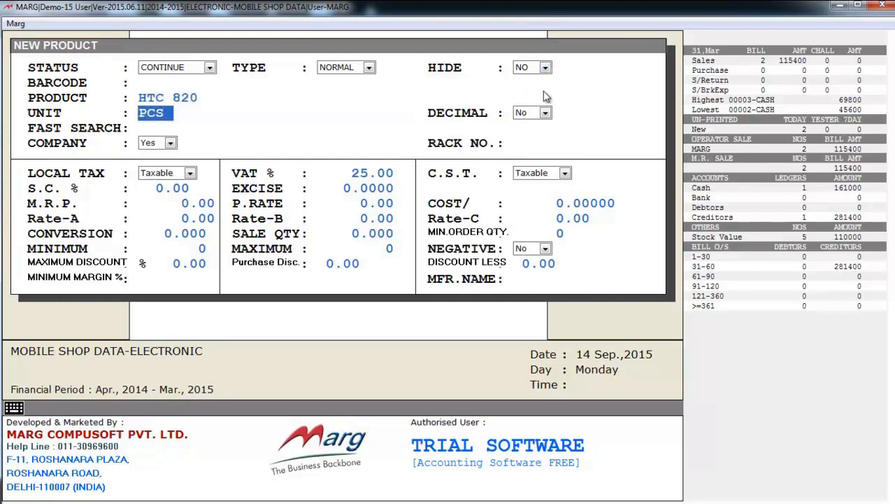
{"action": "key", "text": "Return"}
{"action": "key", "text": "Return"}
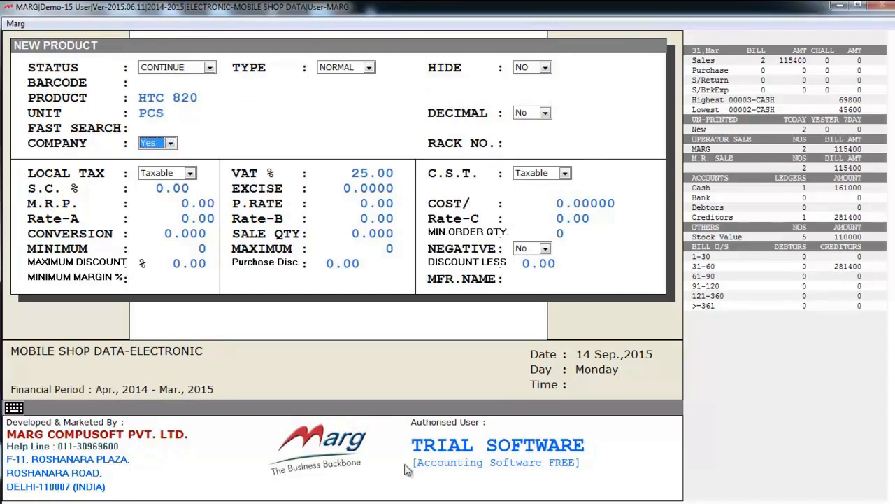
Create a new company HTC and assign it to the product.
{"action": "key", "text": "Return"}
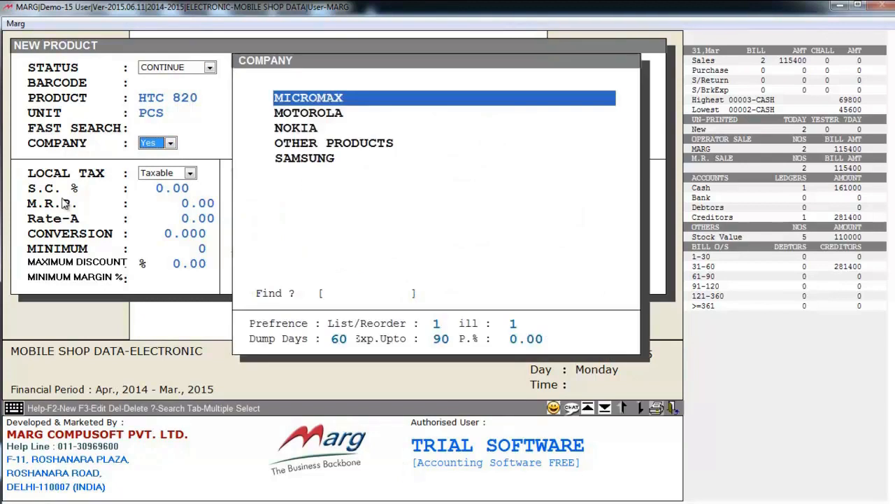
{"action": "key", "text": "Down"}
{"action": "key", "text": "Down"}
{"action": "key", "text": "Down"}
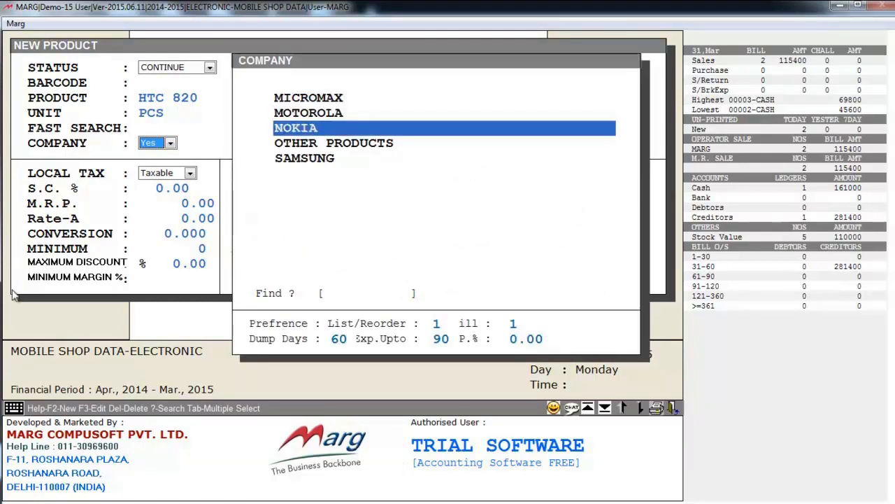
{"action": "key", "text": "Down"}
{"action": "key", "text": "Up"}
{"action": "key", "text": "Up"}
{"action": "key", "text": "Up"}
{"action": "key", "text": "Up"}
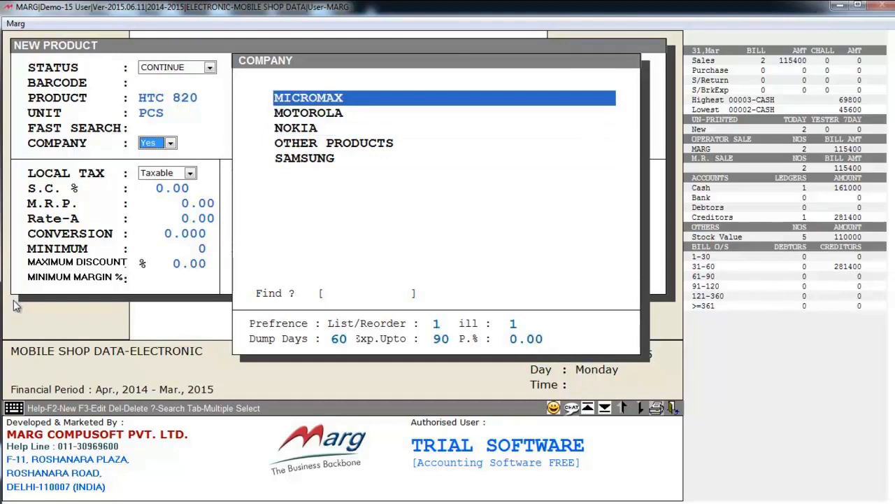
{"action": "key", "text": "F2"}
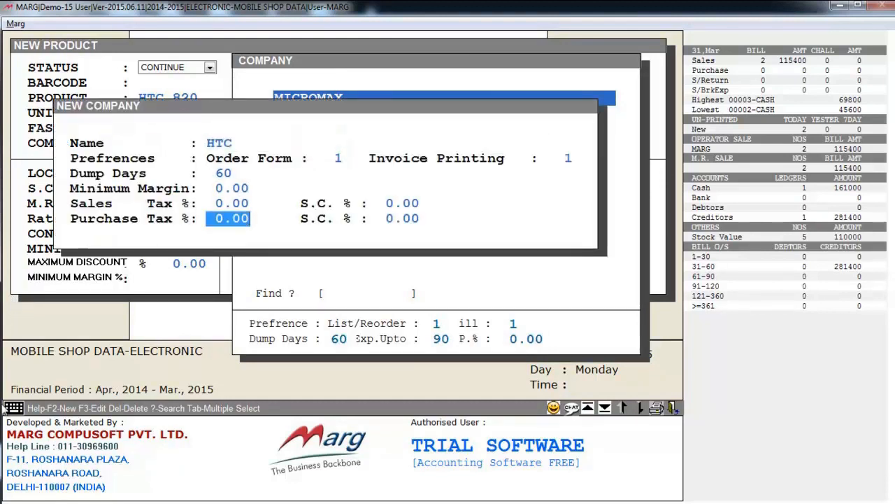
{"action": "key", "text": "Return"}
{"action": "key", "text": "Return"}
{"action": "key", "text": "Return"}
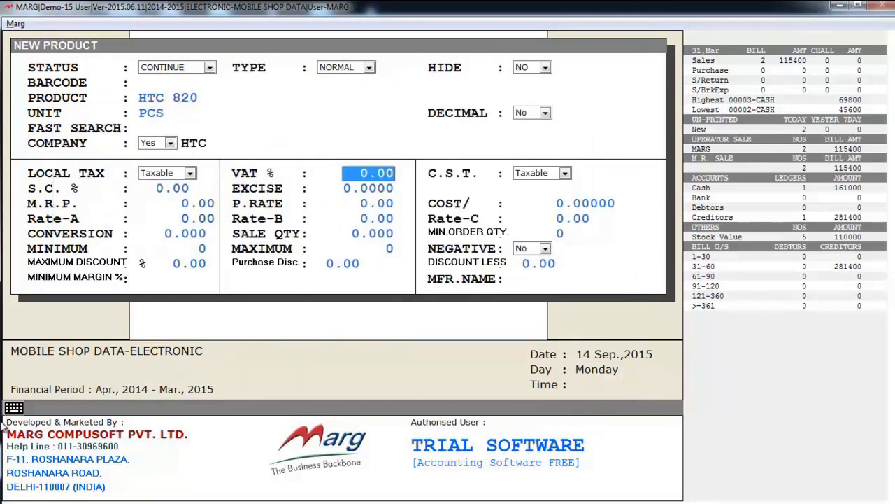
Skip the remaining tax and rate fields and save the HTC 820 product.
{"action": "key", "text": "Return"}
{"action": "key", "text": "Return"}
{"action": "key", "text": "Return"}
{"action": "key", "text": "Return"}
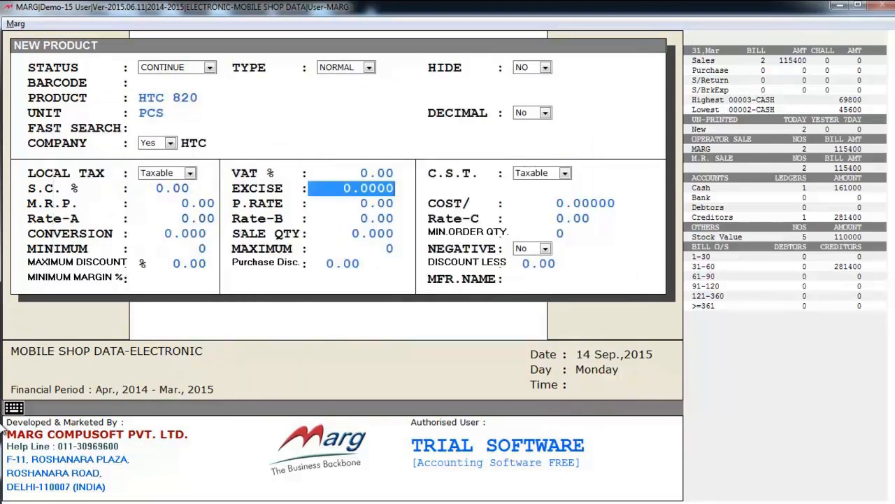
{"action": "key", "text": "Return"}
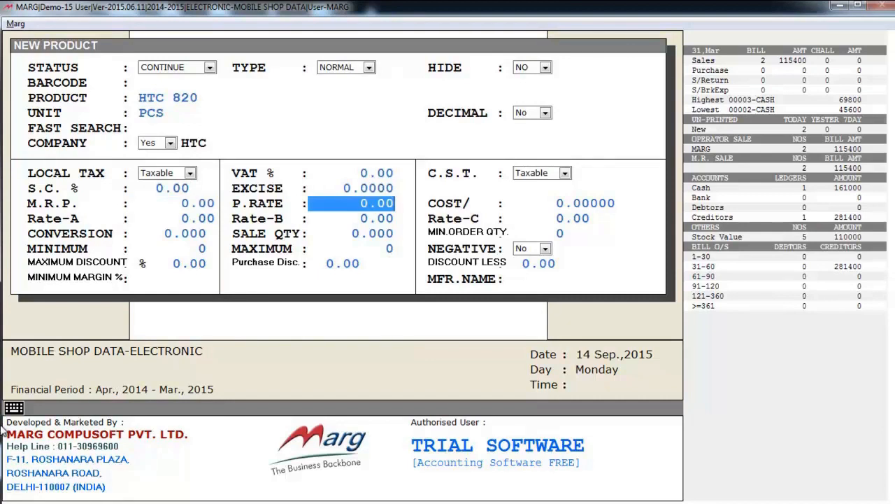
{"action": "key", "text": "Return"}
{"action": "key", "text": "Return"}
{"action": "key", "text": "Return"}
{"action": "key", "text": "Return"}
{"action": "key", "text": "Return"}
{"action": "key", "text": "Return"}
{"action": "key", "text": "Return"}
{"action": "key", "text": "Return"}
{"action": "key", "text": "Return"}
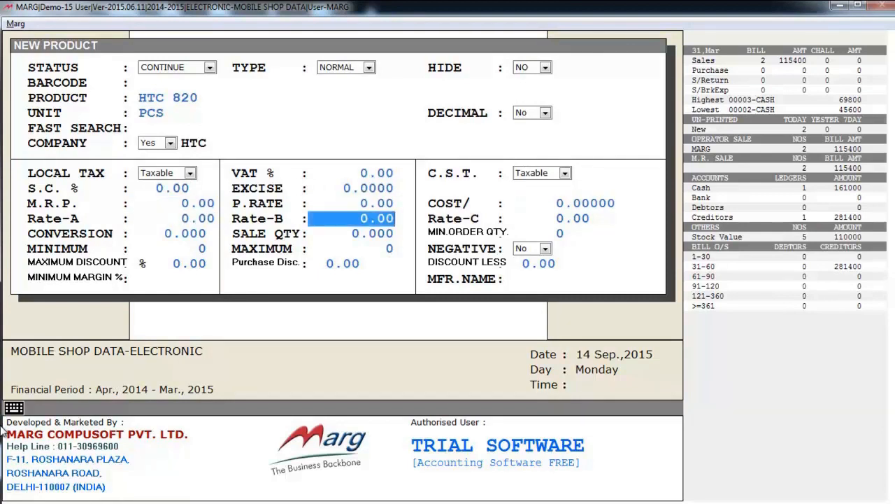
{"action": "key", "text": "Return"}
{"action": "key", "text": "Return"}
{"action": "key", "text": "Return"}
{"action": "key", "text": "Return"}
{"action": "key", "text": "Return"}
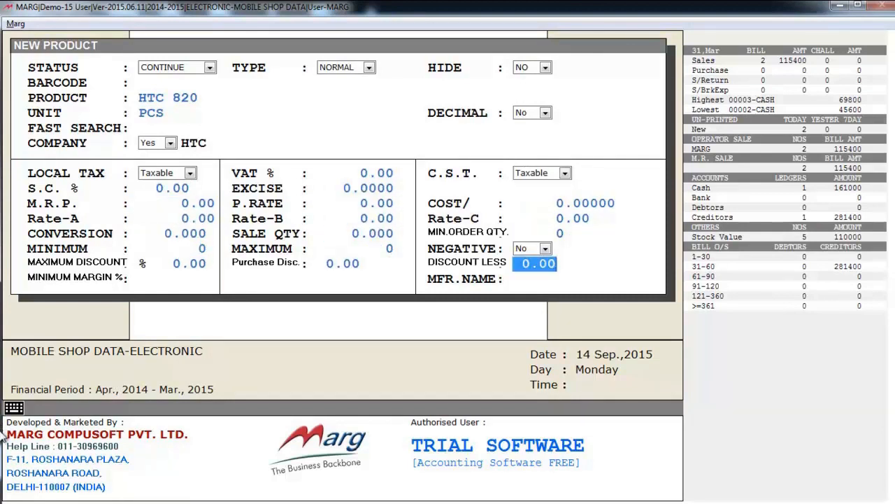
{"action": "key", "text": "Return"}
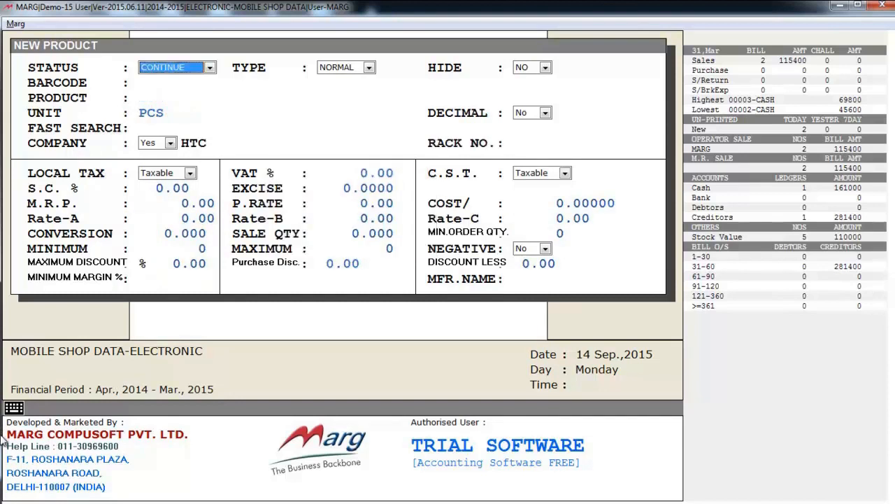
{"action": "key", "text": "Escape"}
{"action": "key", "text": "Down"}
{"action": "key", "text": "Down"}
{"action": "key", "text": "Down"}
Open MICROMAX ZESUS 3 in Modify Product, close it unchanged, and browse the items list.
{"action": "key", "text": "Up"}
{"action": "key", "text": "Up"}
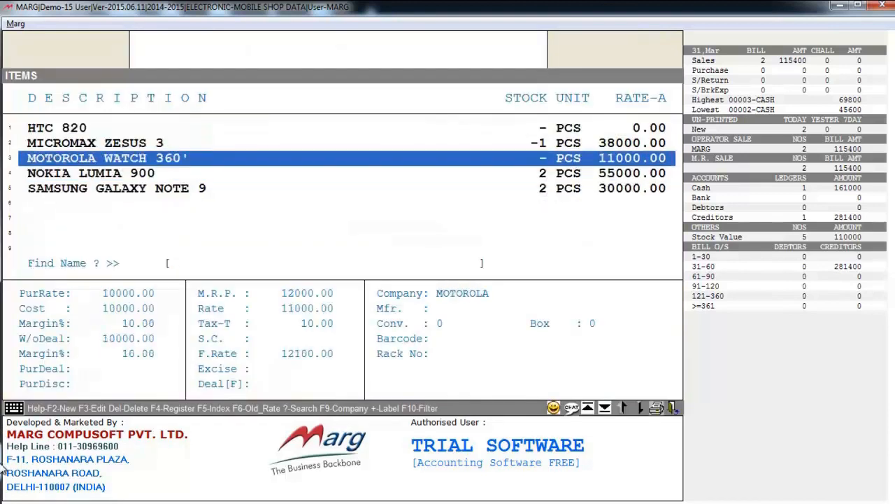
{"action": "key", "text": "Up"}
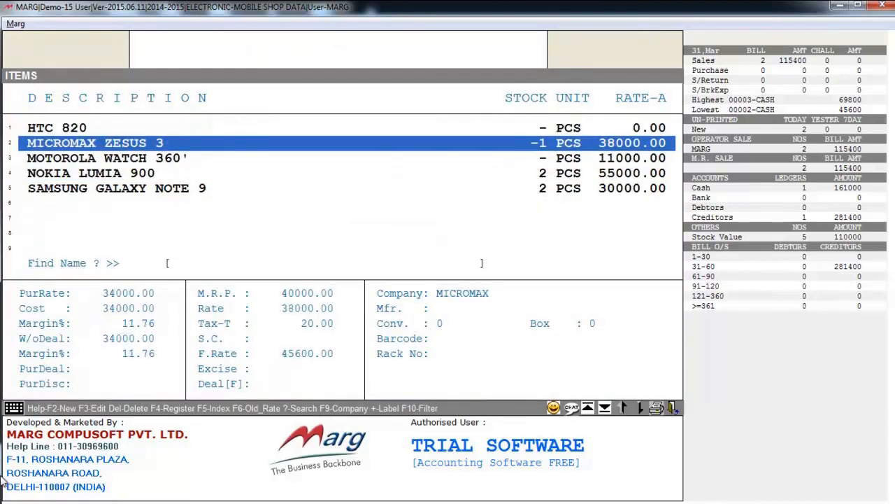
{"action": "key", "text": "Return"}
{"action": "key", "text": "Return"}
{"action": "key", "text": "Return"}
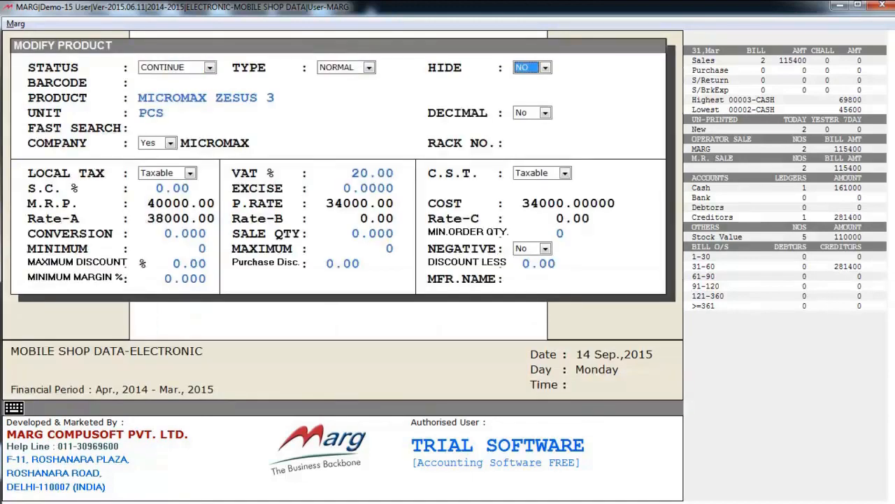
{"action": "key", "text": "Escape"}
{"action": "key", "text": "Down"}
{"action": "key", "text": "Down"}
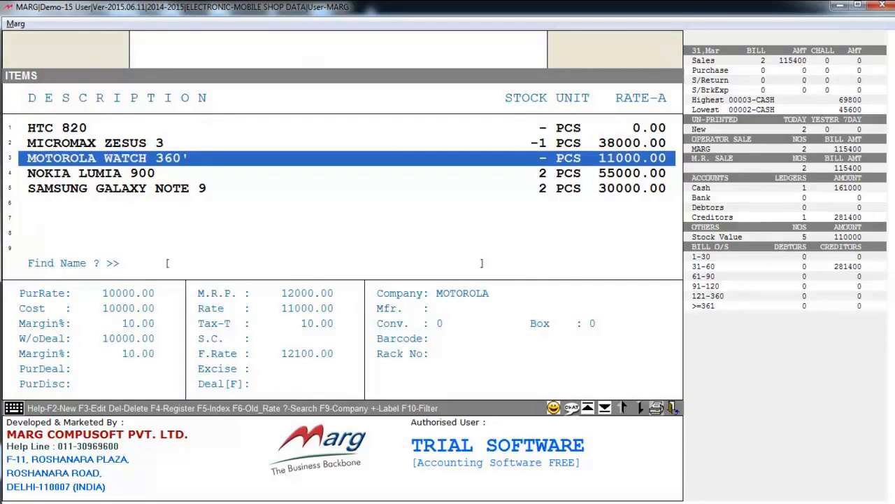
{"action": "key", "text": "Down"}
{"action": "key", "text": "Down"}
{"action": "key", "text": "Up"}
{"action": "key", "text": "Up"}
{"action": "key", "text": "Up"}
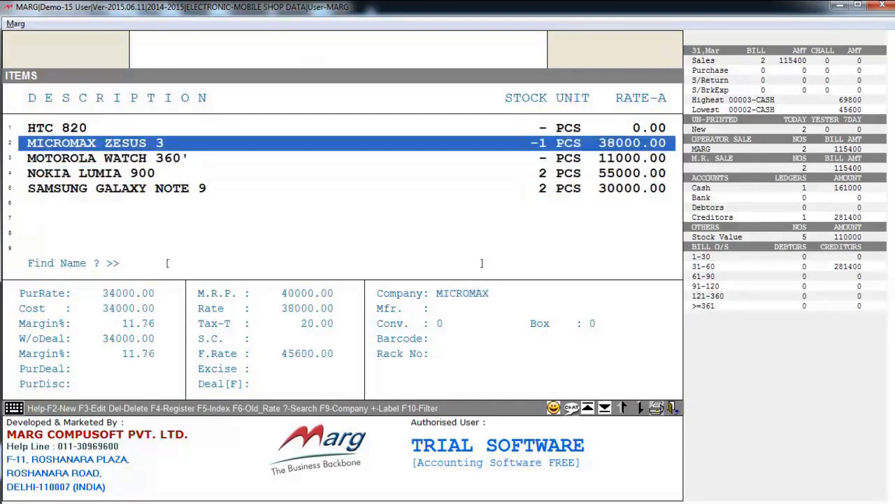
{"action": "key", "text": "Return"}
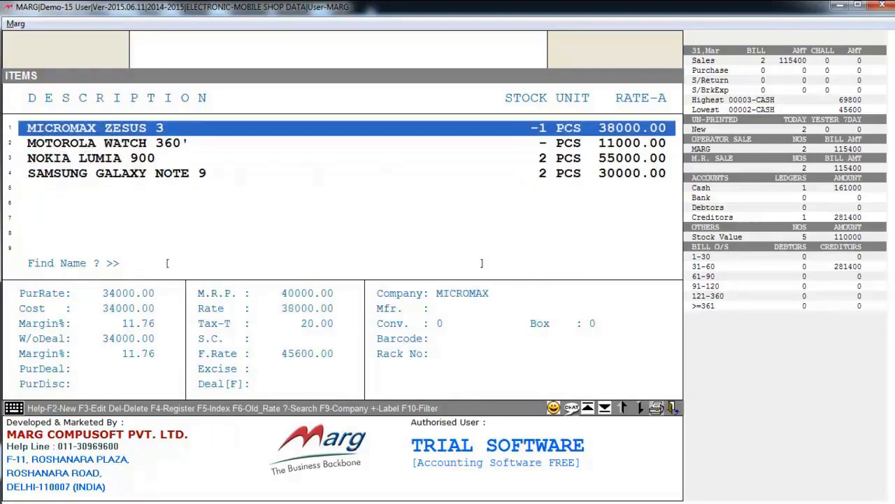
{"action": "key", "text": "Up"}
{"action": "key", "text": "Escape"}
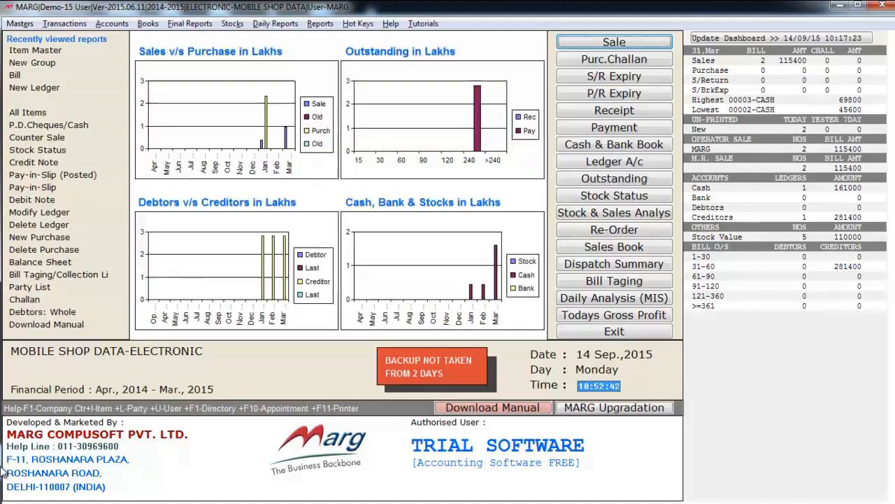
{"action": "key", "text": "alt+m"}
{"action": "key", "text": "Down"}
{"action": "key", "text": "Down"}
{"action": "key", "text": "Down"}
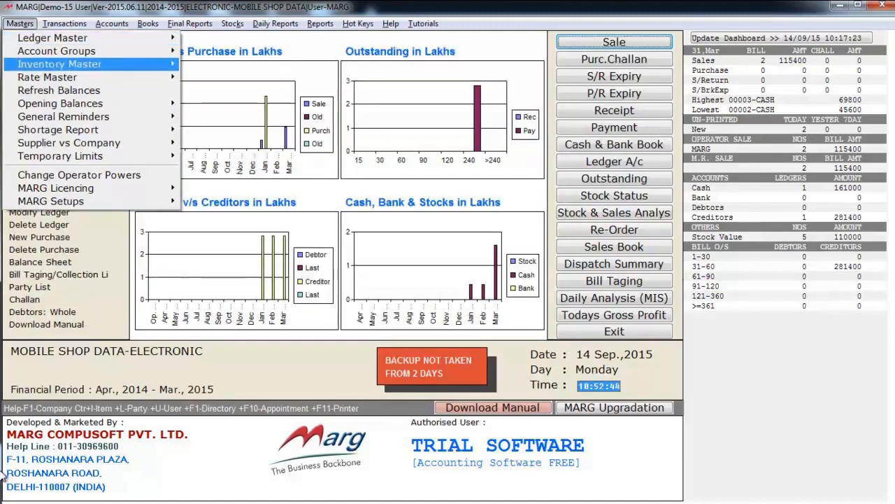
{"action": "key", "text": "Right"}
{"action": "key", "text": "Right"}
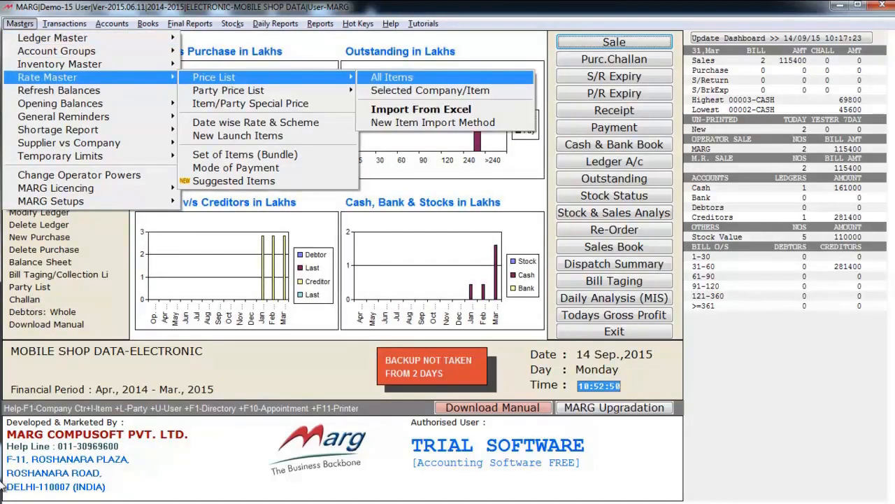
{"action": "key", "text": "Down"}
{"action": "key", "text": "Down"}
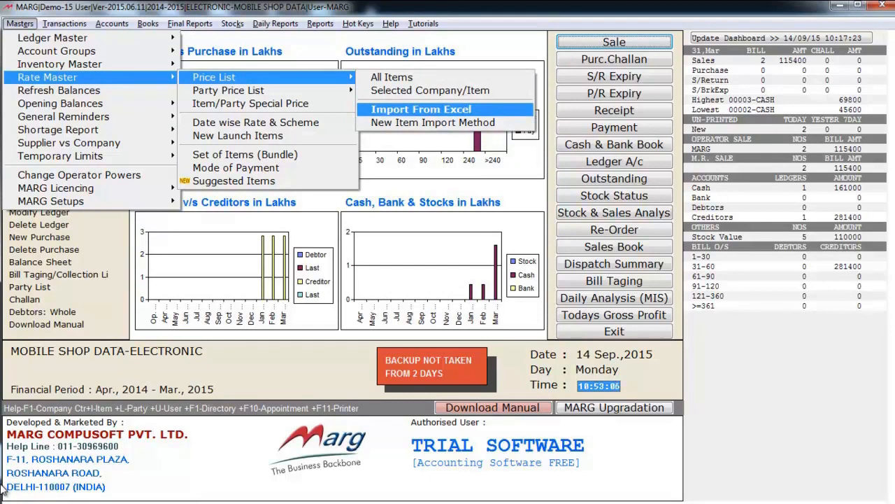
{"action": "key", "text": "Left"}
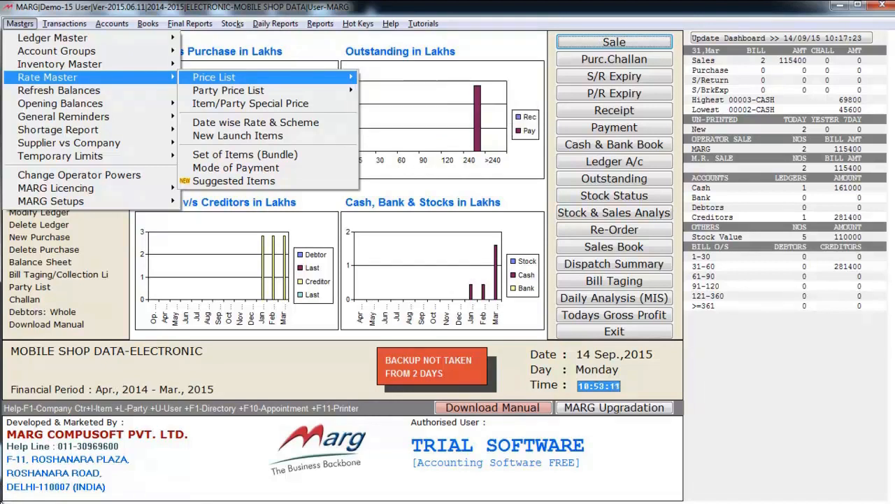
{"action": "key", "text": "Down"}
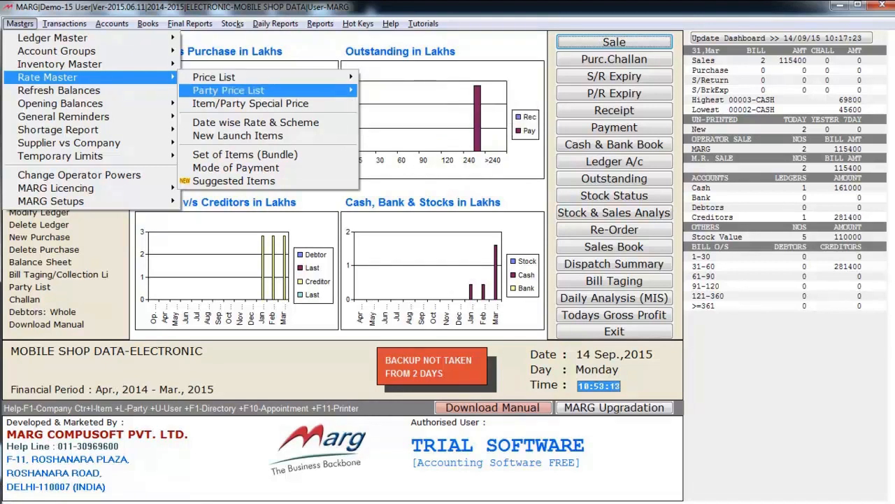
{"action": "key", "text": "Down"}
{"action": "key", "text": "Down"}
{"action": "key", "text": "Left"}
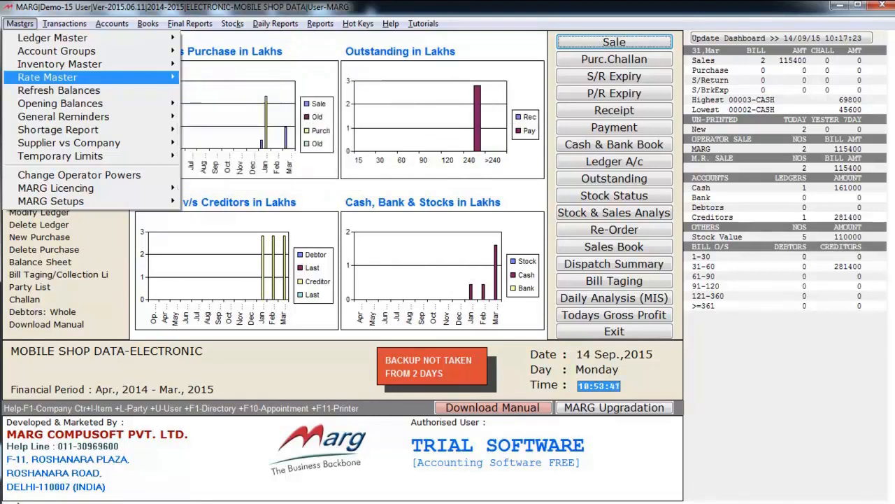
{"action": "key", "text": "Down"}
{"action": "key", "text": "Down"}
{"action": "key", "text": "Right"}
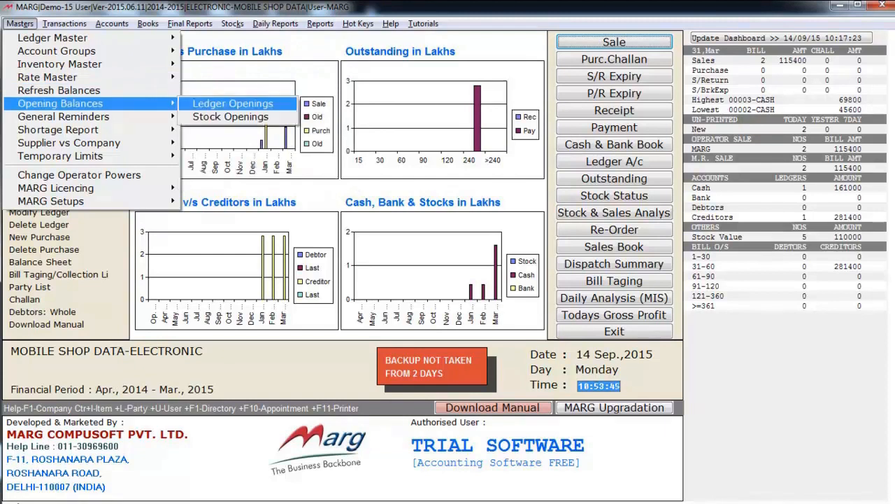
{"action": "key", "text": "Down"}
{"action": "key", "text": "Up"}
{"action": "key", "text": "Down"}
{"action": "key", "text": "Escape"}
{"action": "key", "text": "Escape"}
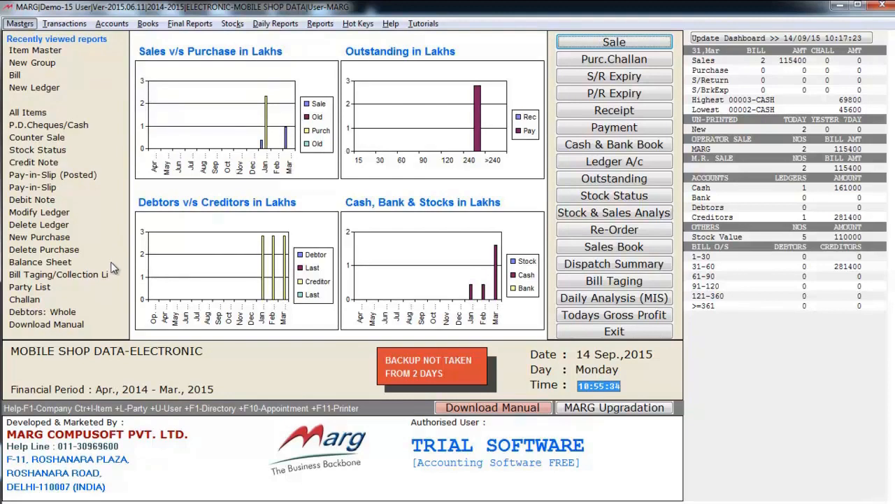
Open a blank Purchase Entry bill from Transactions > Purchase.
{"action": "key", "text": "alt+m"}
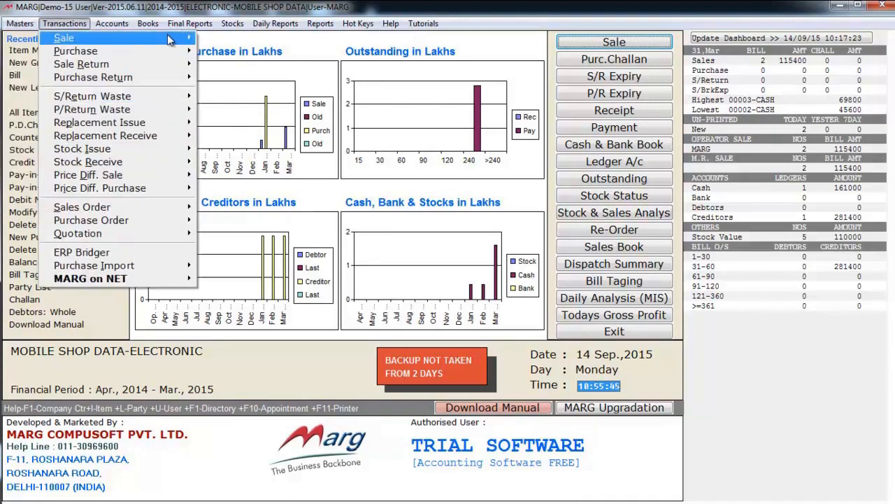
{"action": "mouse_move", "coordinate": [78, 57]}
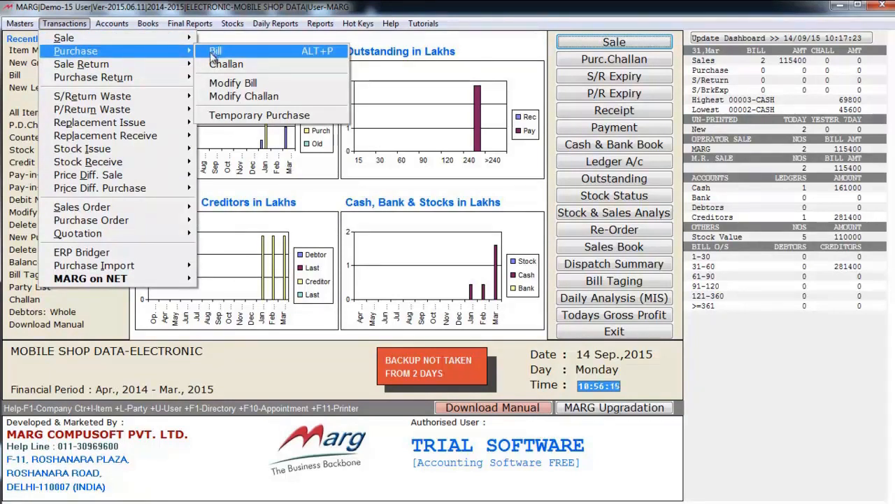
{"action": "left_click", "coordinate": [210, 52]}
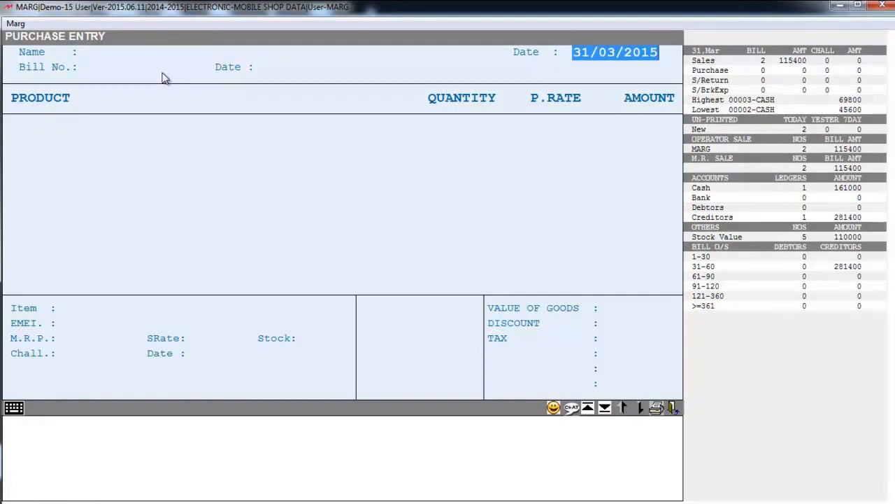
Set supplier SURAJ ELECTRICALS and bill number 122, accepting the 31/03/2015 date.
{"action": "key", "text": "Return"}
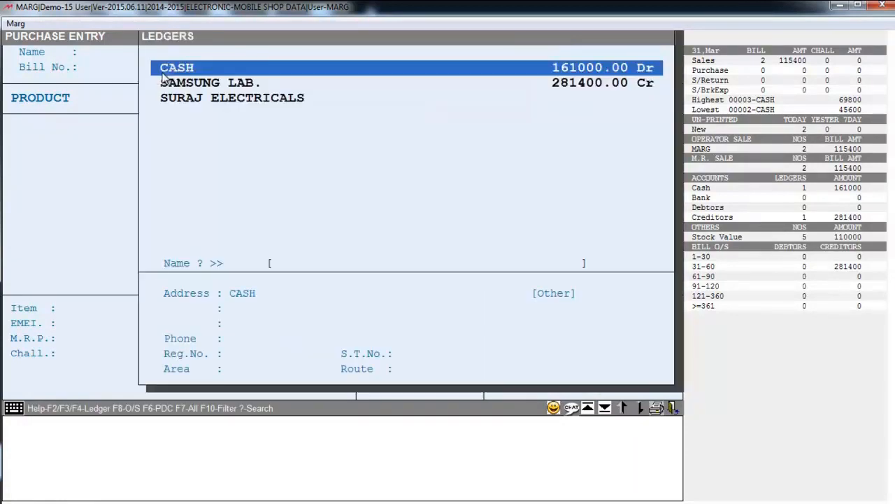
{"action": "key", "text": "Down"}
{"action": "key", "text": "Down"}
{"action": "key", "text": "Up"}
{"action": "key", "text": "Up"}
{"action": "key", "text": "Down"}
{"action": "key", "text": "Down"}
{"action": "key", "text": "Up"}
{"action": "key", "text": "Up"}
{"action": "key", "text": "Down"}
{"action": "key", "text": "Down"}
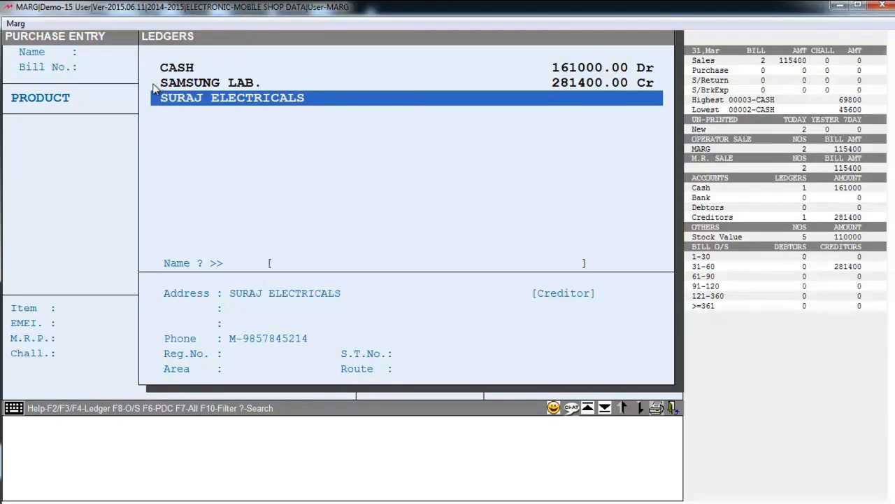
{"action": "key", "text": "Return"}
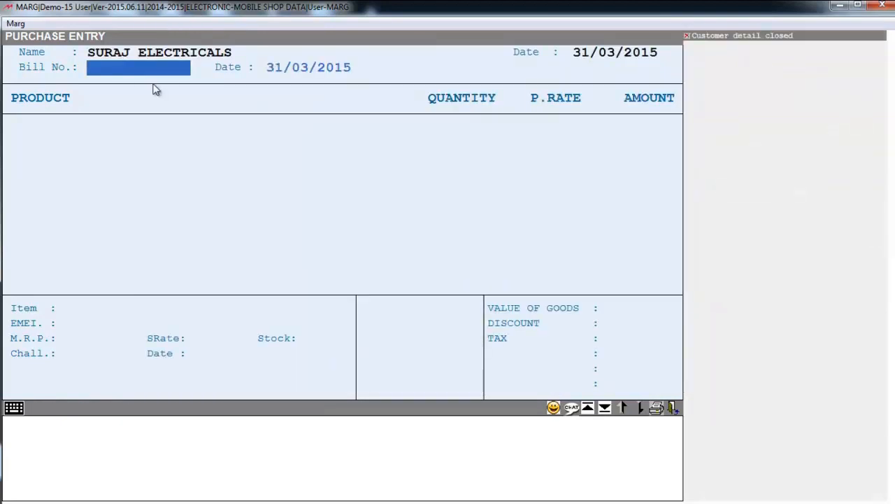
{"action": "type", "text": "122"}
{"action": "key", "text": "Return"}
{"action": "key", "text": "Return"}
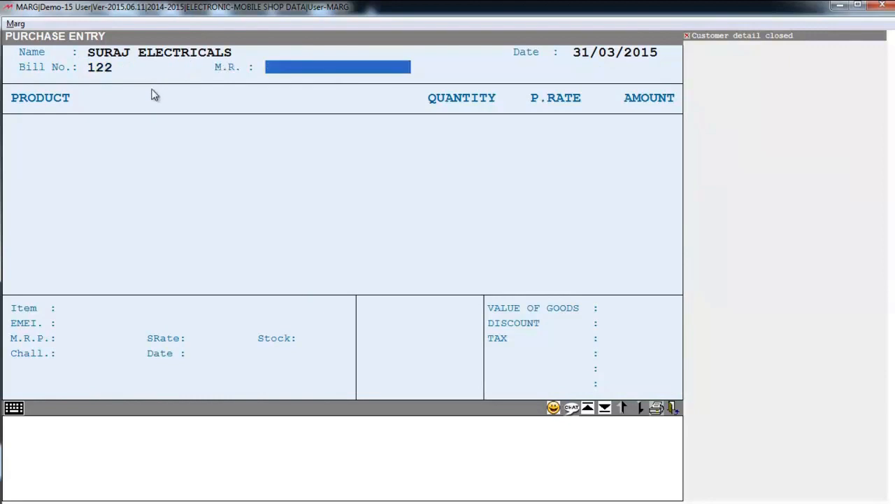
{"action": "key", "text": "Return"}
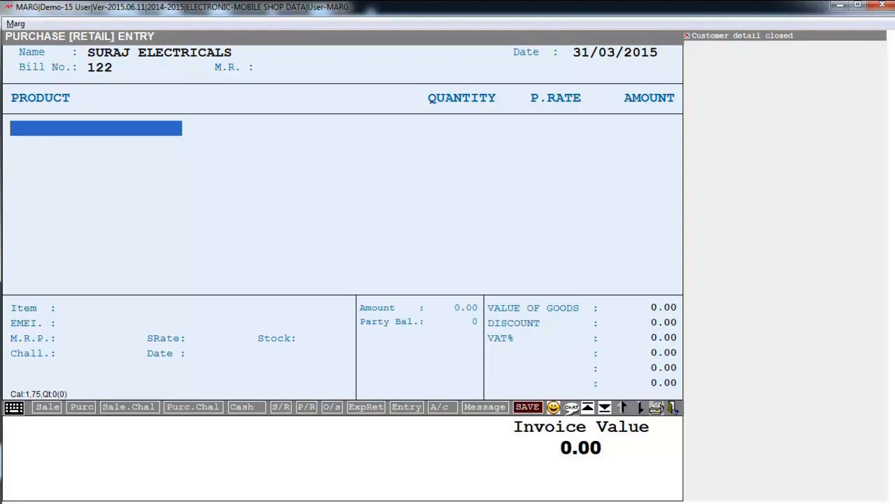
Add HTC 820 as the first purchased product.
{"action": "key", "text": "Return"}
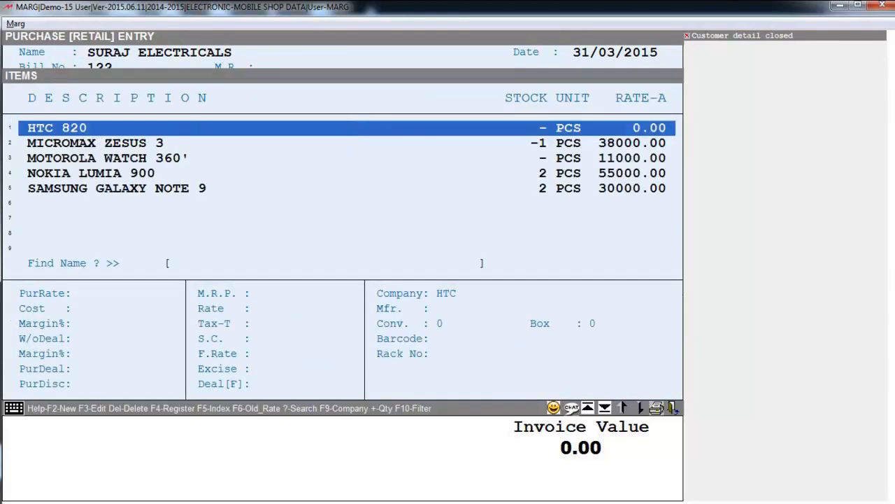
{"action": "key", "text": "Down"}
{"action": "key", "text": "Down"}
{"action": "key", "text": "Down"}
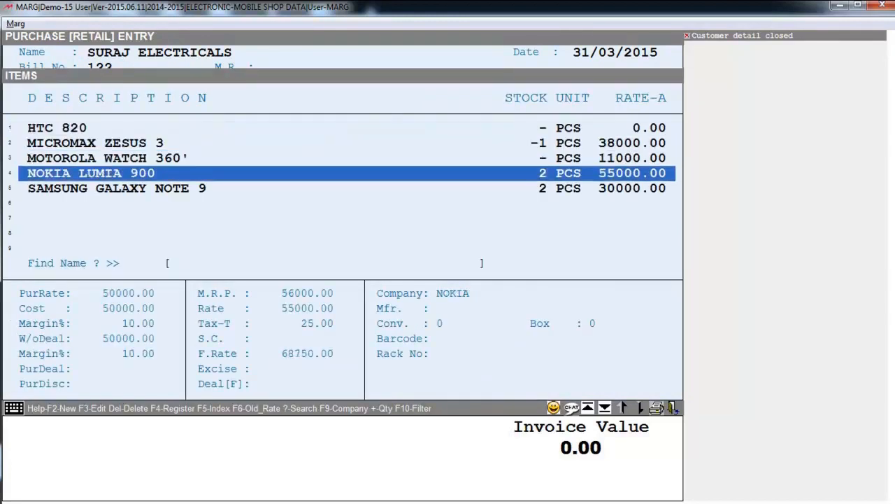
{"action": "key", "text": "Up"}
{"action": "key", "text": "Up"}
{"action": "key", "text": "Up"}
{"action": "key", "text": "Return"}
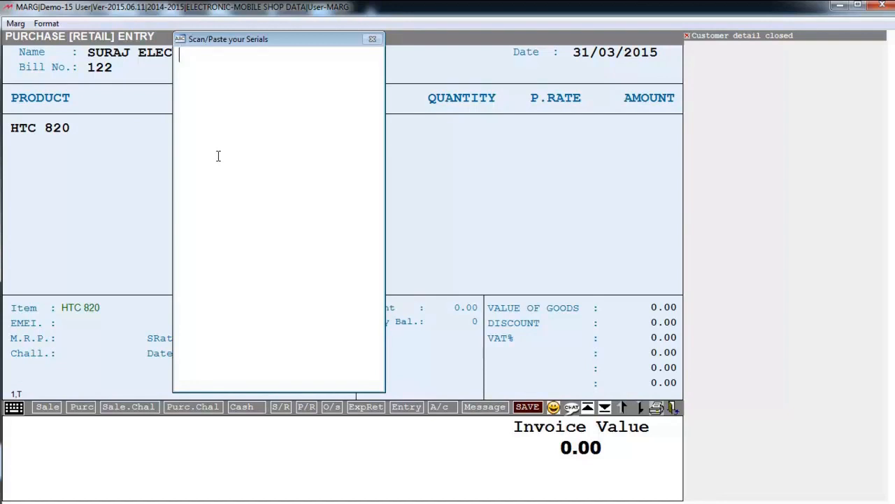
{"action": "key", "text": "Return"}
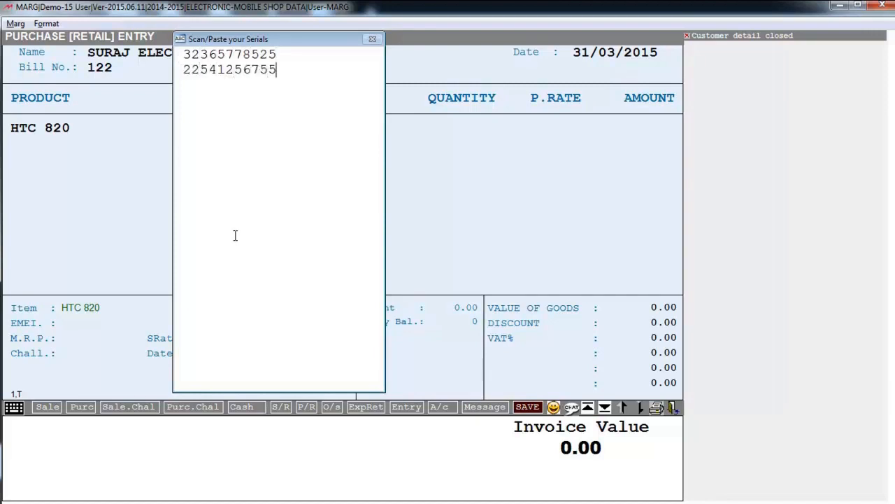
{"action": "key", "text": "Return"}
{"action": "key", "text": "Return"}
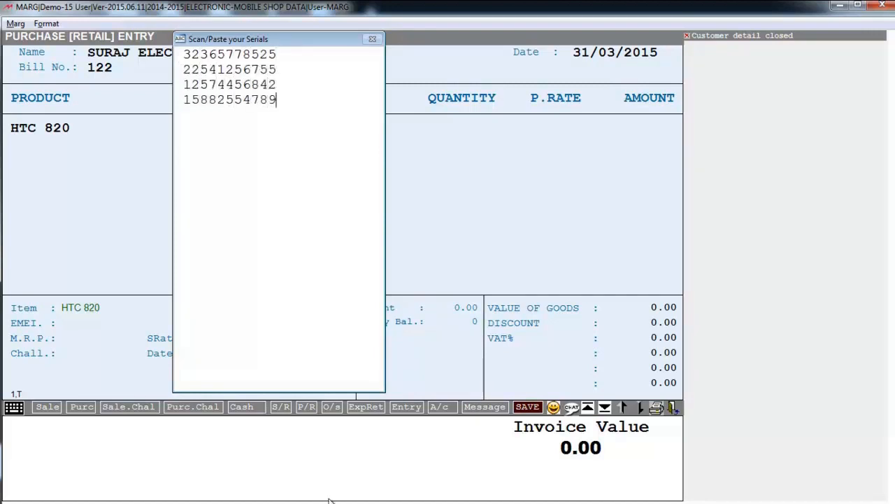
{"action": "key", "text": "Return"}
{"action": "key", "text": "Return"}
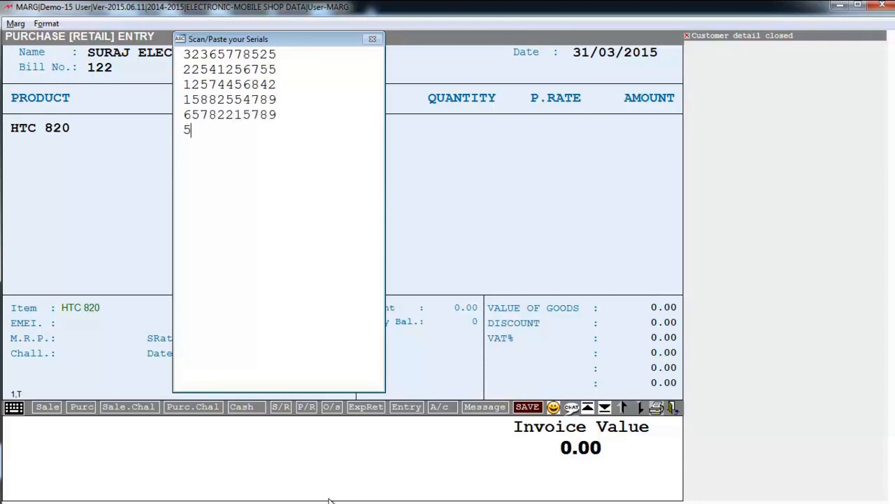
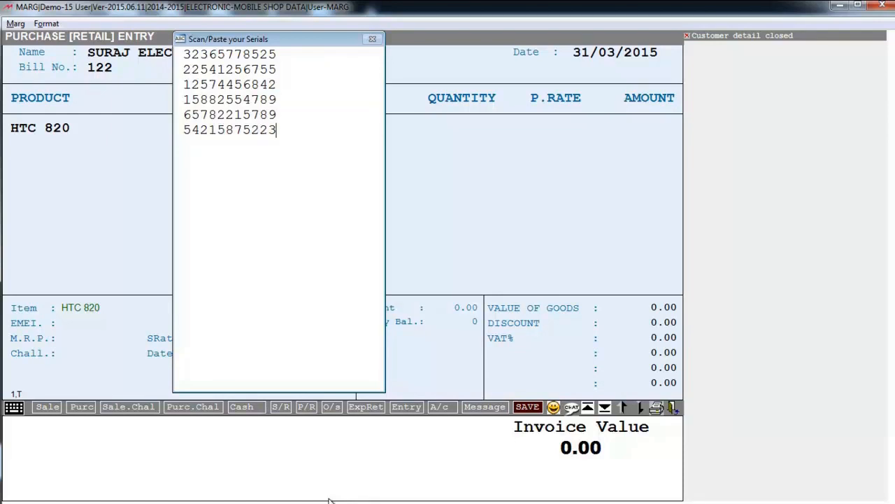
{"action": "key", "text": "Escape"}
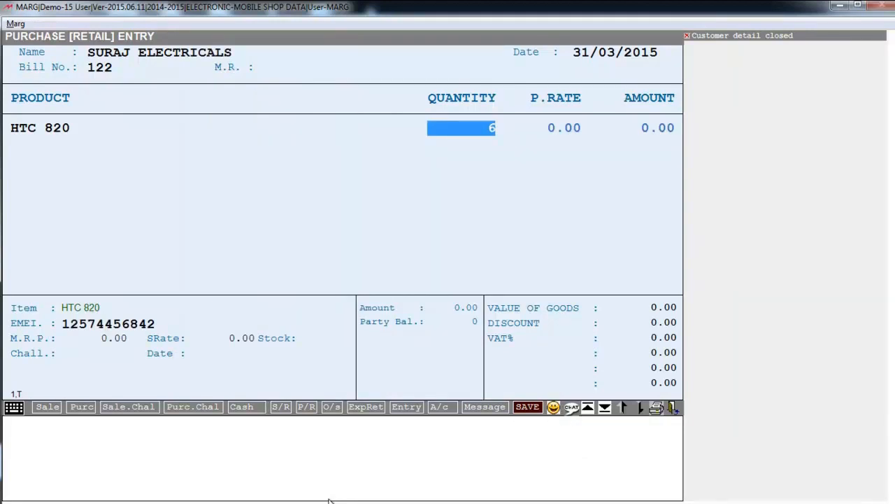
Set quantity 6 at rate 6000 and save the 36000 bill without printing.
{"action": "key", "text": "Return"}
{"action": "type", "text": "6000 ."}
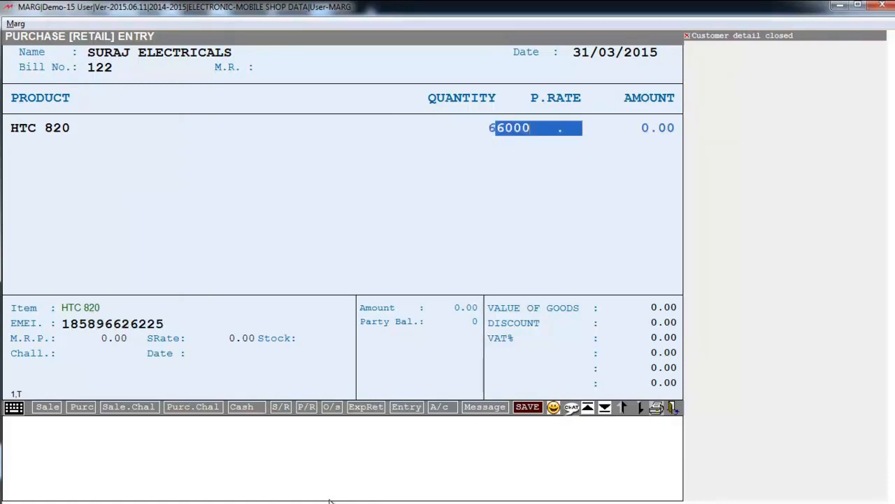
{"action": "key", "text": "Return"}
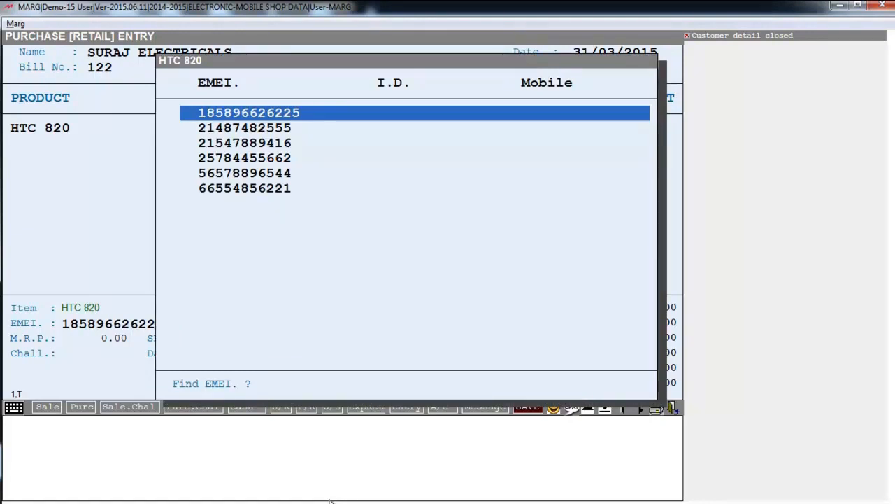
{"action": "key", "text": "Down"}
{"action": "key", "text": "Down"}
{"action": "key", "text": "Down"}
{"action": "key", "text": "Down"}
{"action": "key", "text": "Down"}
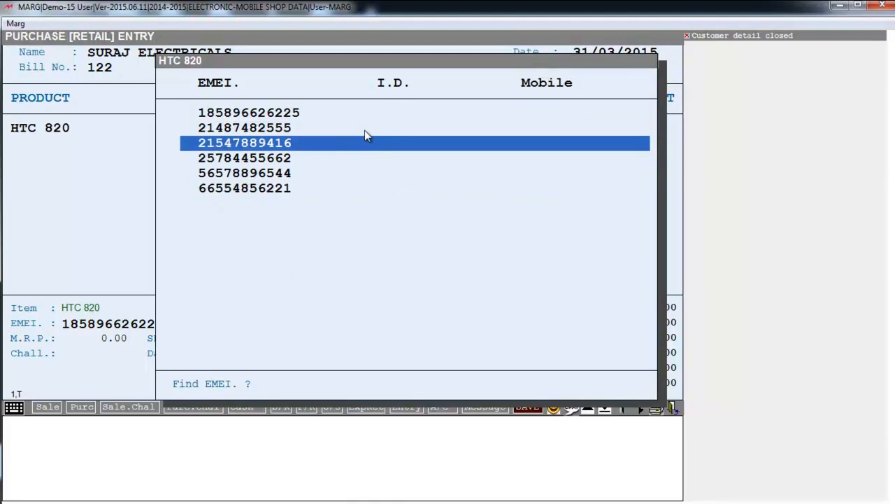
{"action": "key", "text": "ctrl+w"}
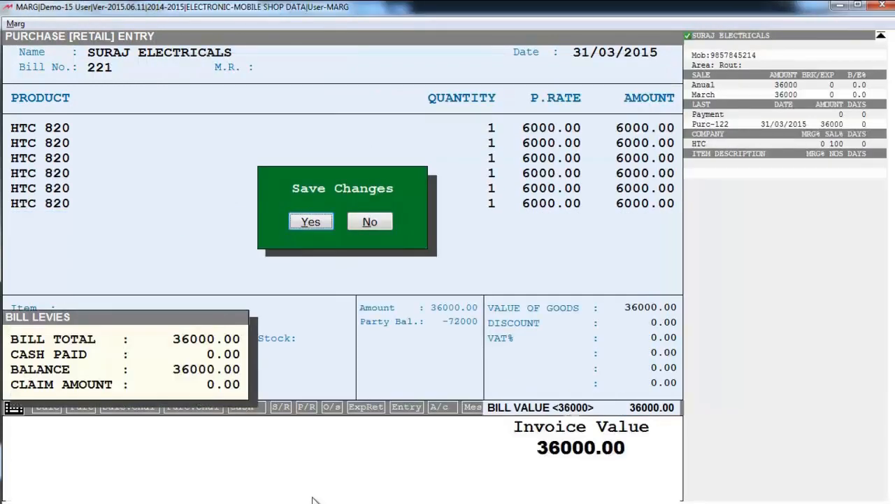
{"action": "key", "text": "Return"}
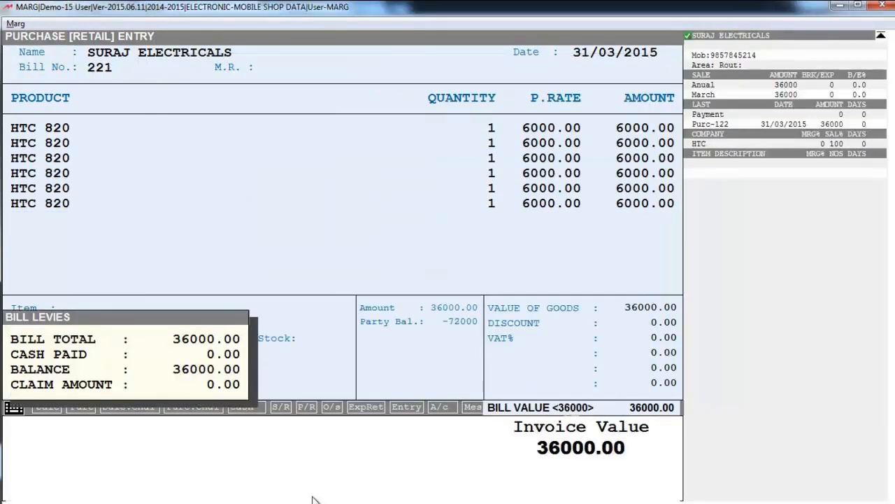
{"action": "key", "text": "Escape"}
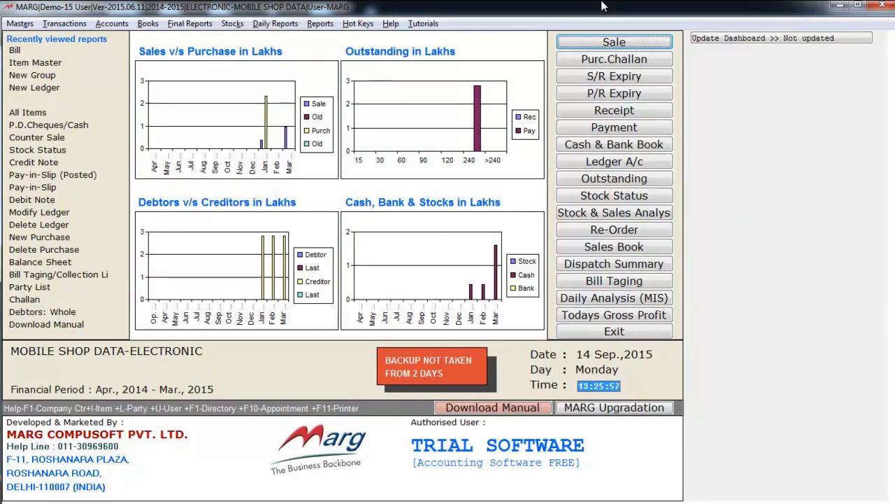
Start a new sale bill from Transactions > Sale.
{"action": "key", "text": "alt+t"}
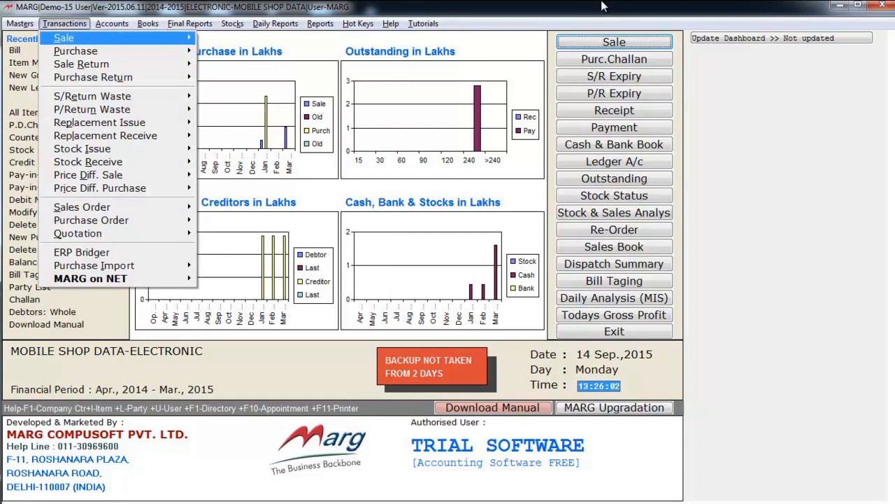
{"action": "key", "text": "Right"}
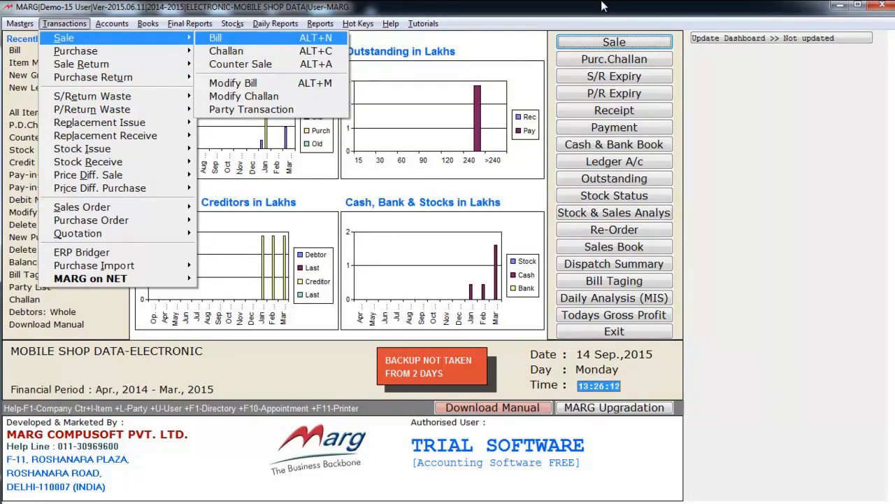
{"action": "key", "text": "Return"}
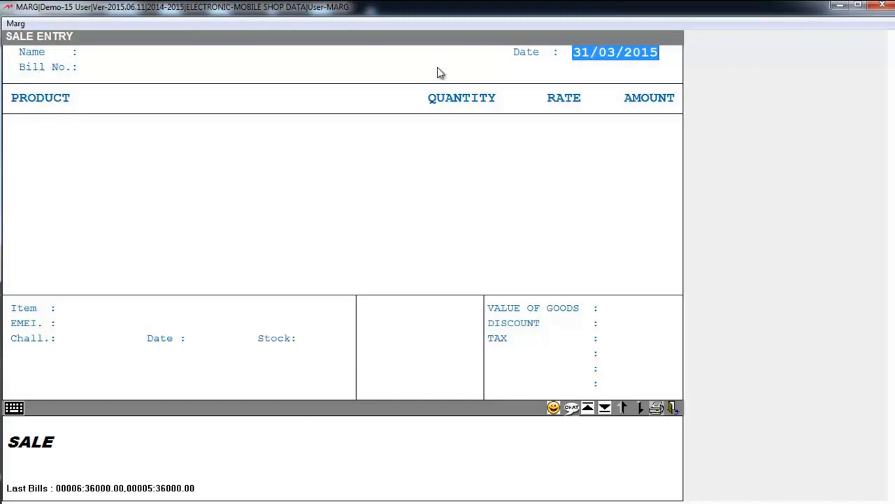
Choose CASH as the party and pass the empty party details to the invoice.
{"action": "key", "text": "Return"}
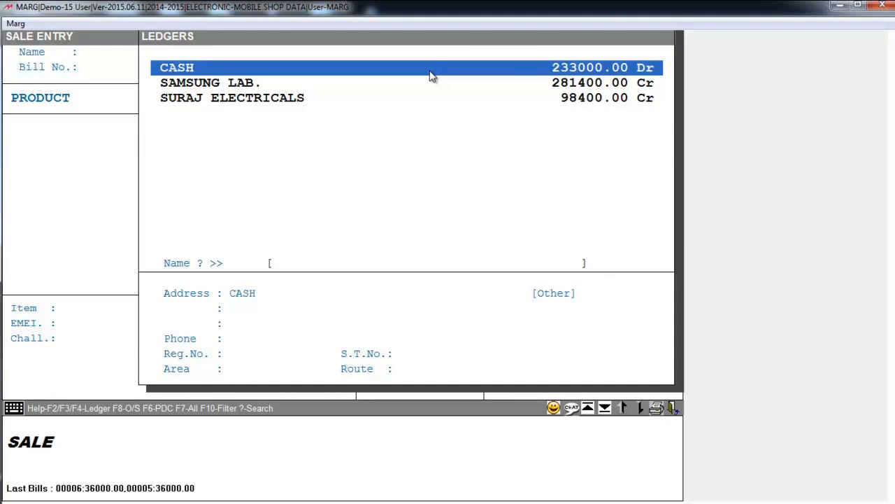
{"action": "key", "text": "F2"}
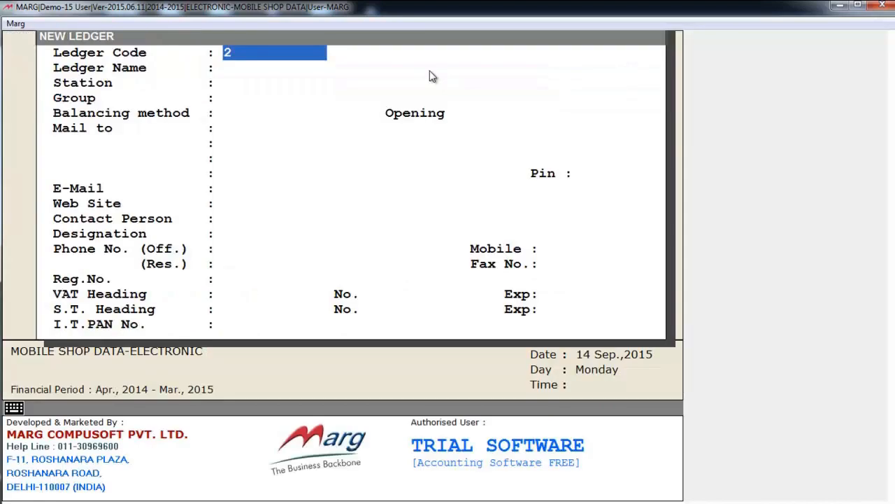
{"action": "key", "text": "Escape"}
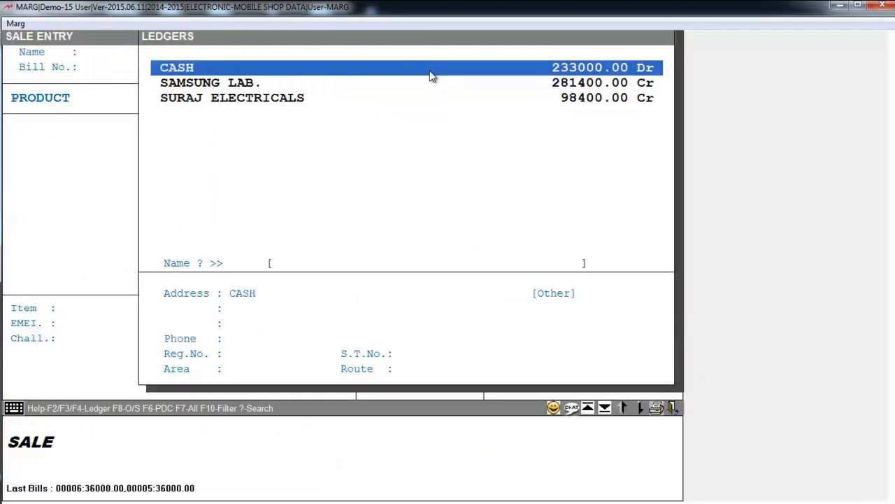
{"action": "key", "text": "Return"}
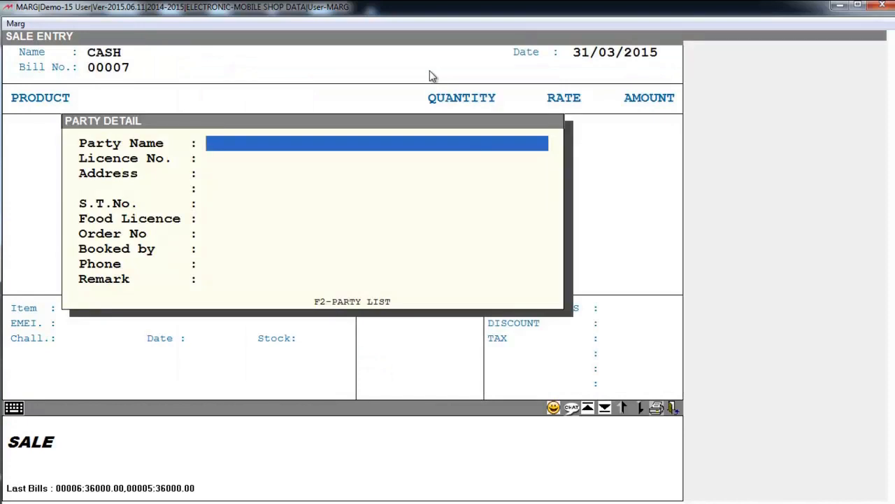
{"action": "key", "text": "Return"}
{"action": "key", "text": "Return"}
{"action": "key", "text": "Return"}
{"action": "key", "text": "Return"}
{"action": "key", "text": "Return"}
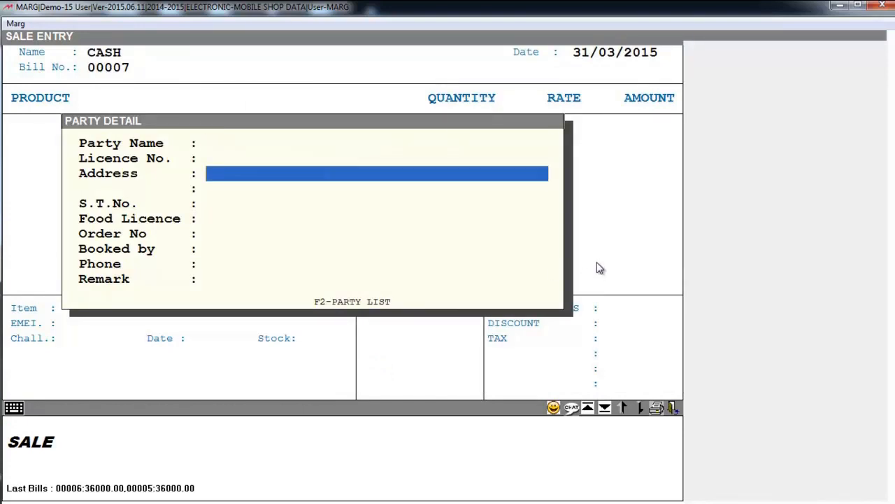
{"action": "key", "text": "Return"}
{"action": "key", "text": "Return"}
{"action": "key", "text": "Return"}
{"action": "key", "text": "Return"}
{"action": "key", "text": "Return"}
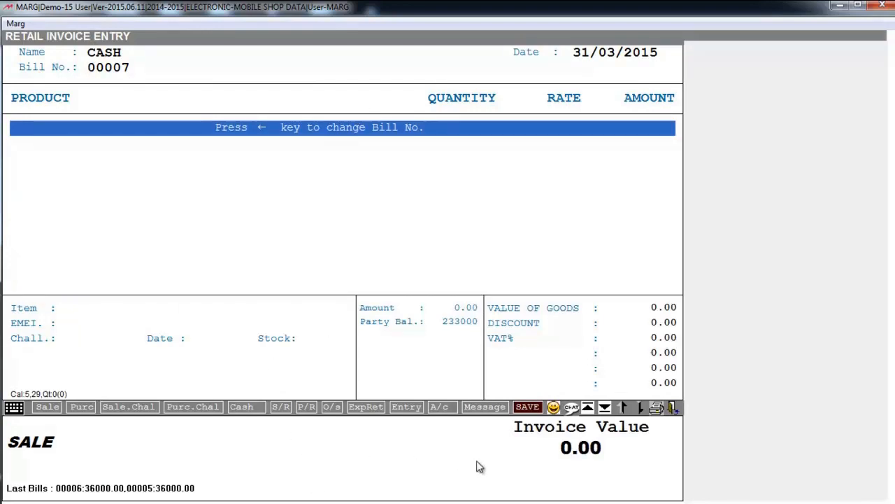
{"action": "key", "text": "Return"}
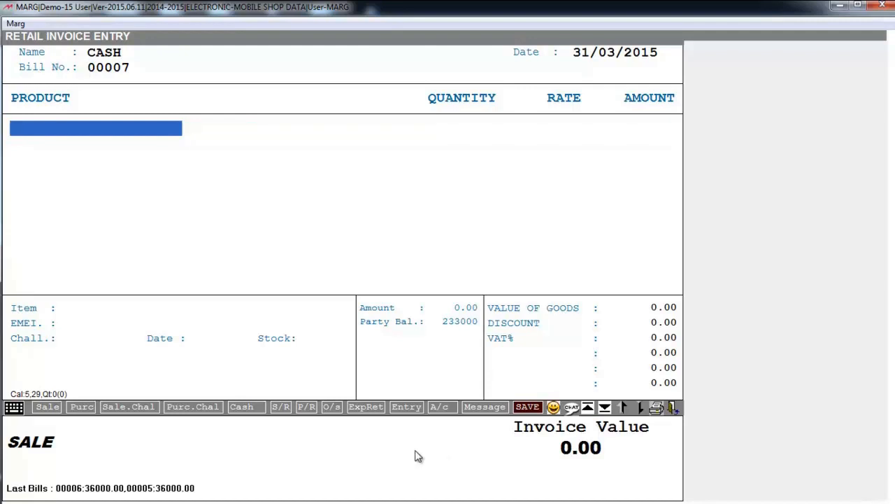
{"action": "type", "text": "65799446"}
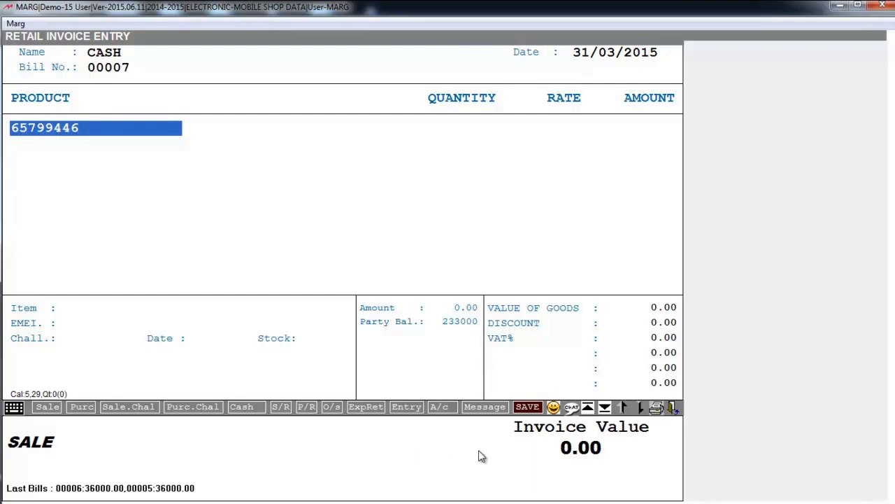
{"action": "key", "text": "Return"}
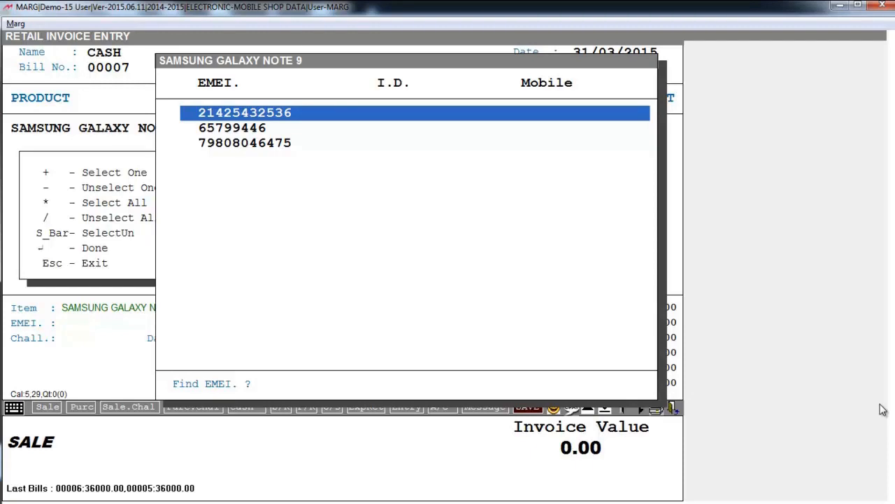
{"action": "key", "text": "Down"}
{"action": "key", "text": "Down"}
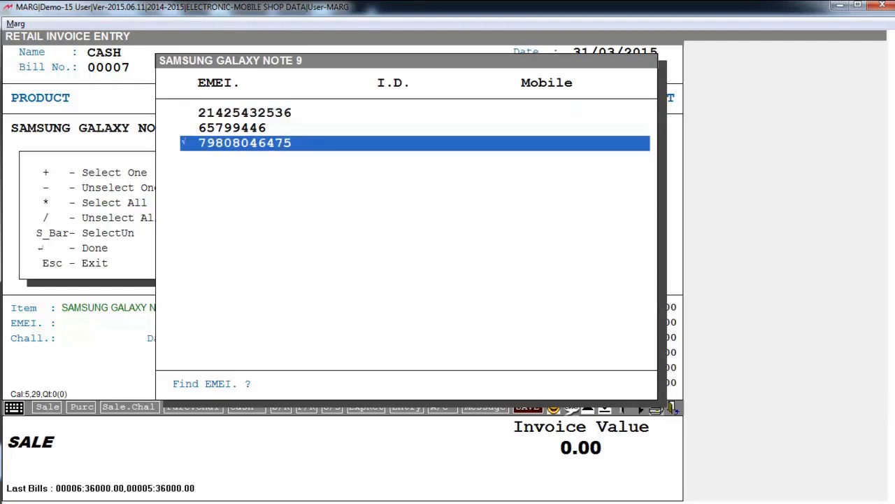
{"action": "key", "text": "Return"}
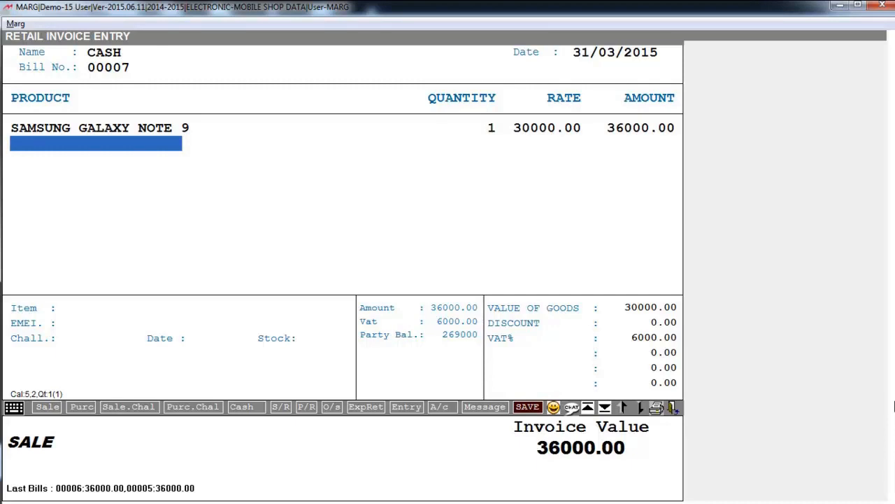
Confirm the 30000 rate on the line and save bill 00007 without printing.
{"action": "key", "text": "Up"}
{"action": "key", "text": "Return"}
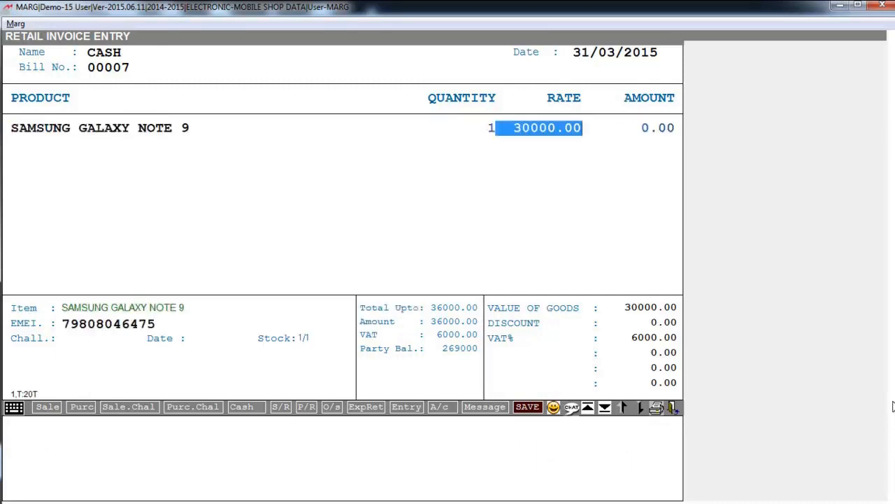
{"action": "key", "text": "Return"}
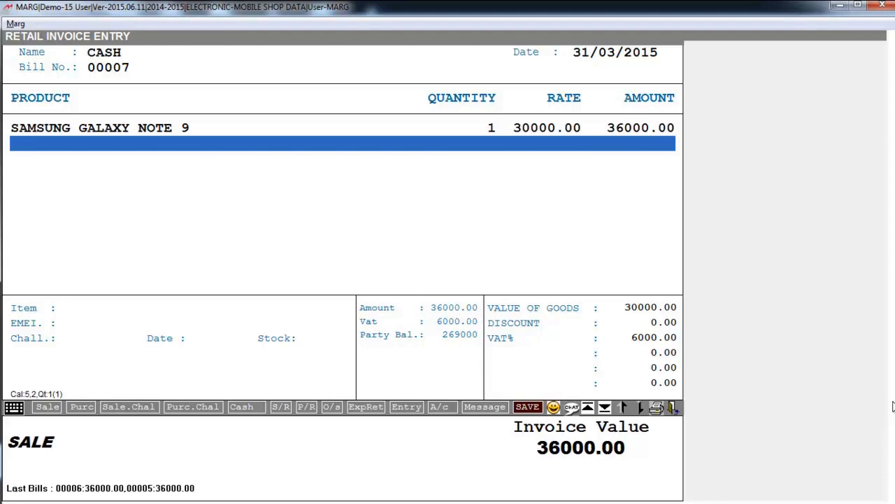
{"action": "key", "text": "ctrl+w"}
{"action": "key", "text": "Return"}
{"action": "key", "text": "Escape"}
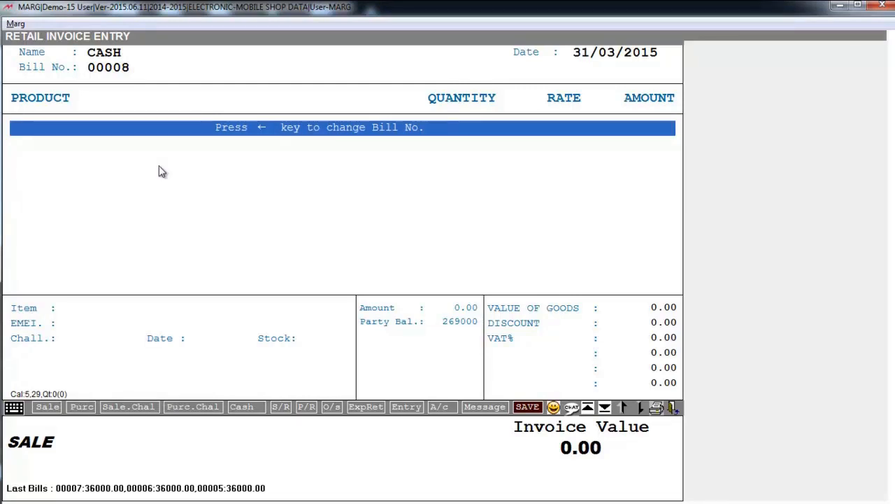
Browse bill 00008's item list (HTC 820, Micromax Zesus 3, Motorola Watch 360', Nokia Lumia 900).
{"action": "key", "text": "Return"}
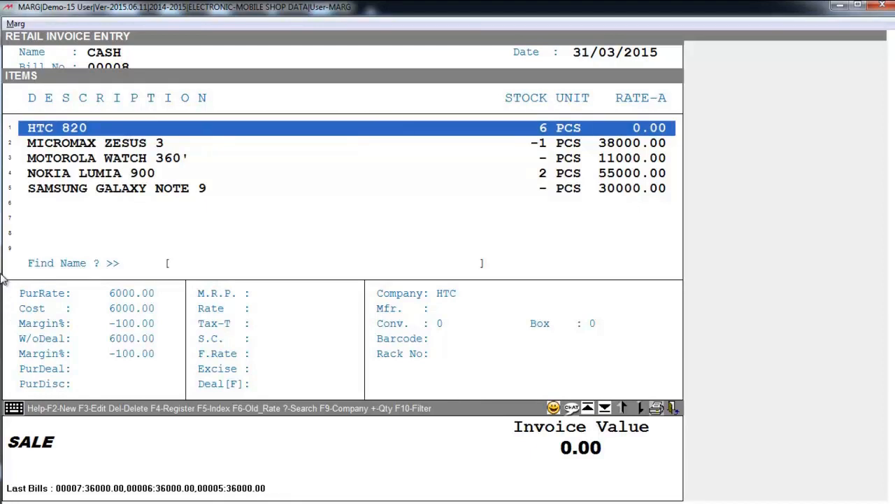
{"action": "key", "text": "Down"}
{"action": "key", "text": "Down"}
{"action": "key", "text": "Up"}
{"action": "key", "text": "Up"}
{"action": "key", "text": "Down"}
{"action": "key", "text": "Up"}
{"action": "key", "text": "Down"}
{"action": "key", "text": "Down"}
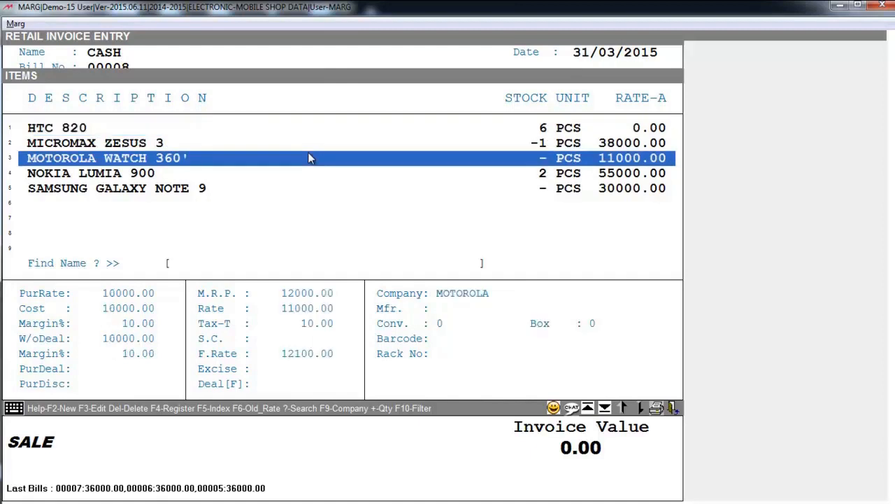
{"action": "key", "text": "Down"}
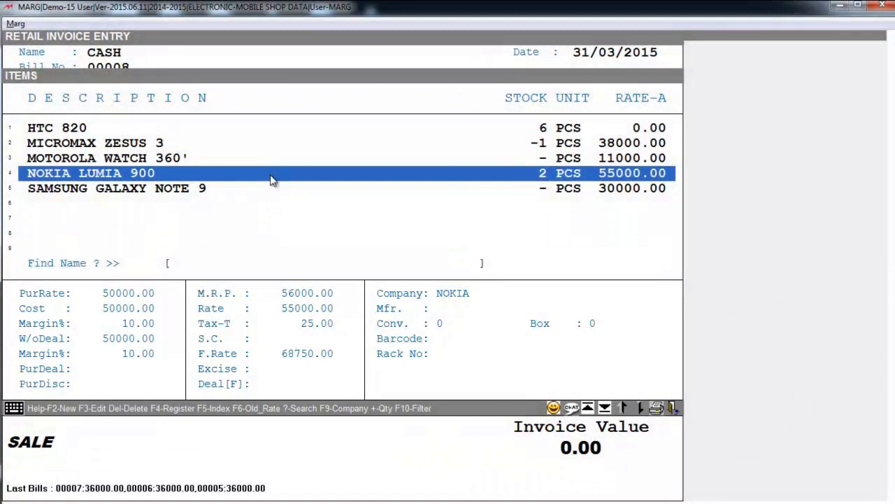
{"action": "key", "text": "F2"}
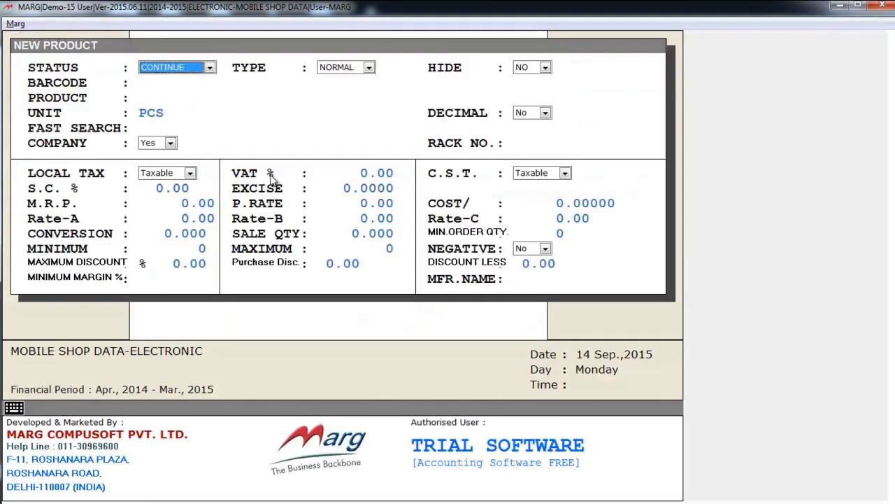
{"action": "key", "text": "Escape"}
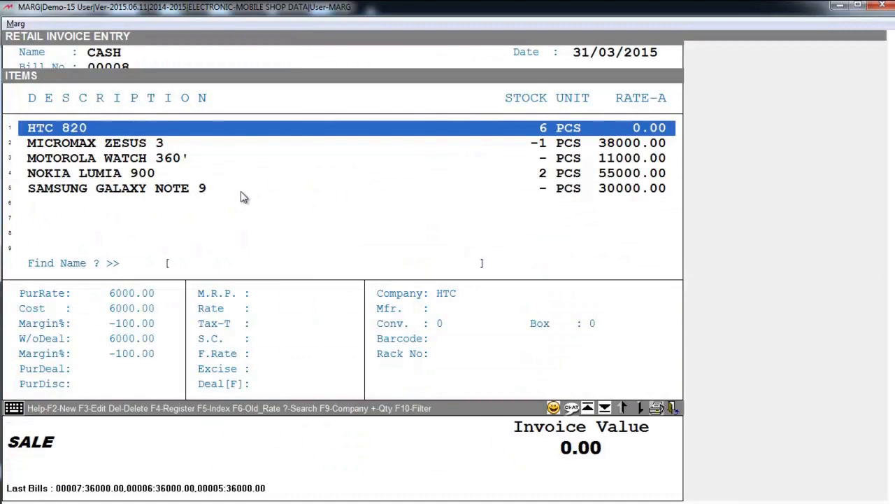
Pick HTC 820 and tick one of its EMEI numbers to add it to the bill.
{"action": "key", "text": "Return"}
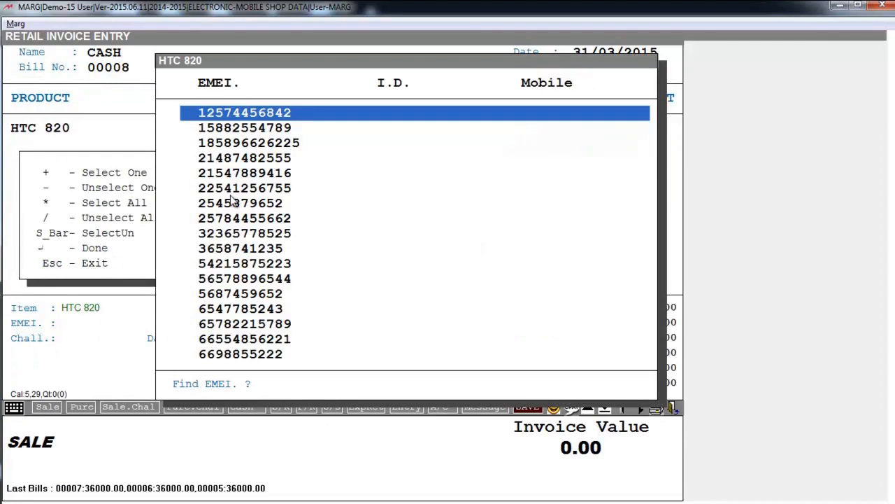
{"action": "left_click", "coordinate": [232, 202]}
{"action": "key", "text": "Down"}
{"action": "key", "text": "Down"}
{"action": "key", "text": "Down"}
{"action": "key", "text": "Up"}
{"action": "key", "text": "Down"}
{"action": "key", "text": "Down"}
{"action": "key", "text": "Down"}
{"action": "key", "text": "Up"}
{"action": "key", "text": "space"}
{"action": "key", "text": "Up"}
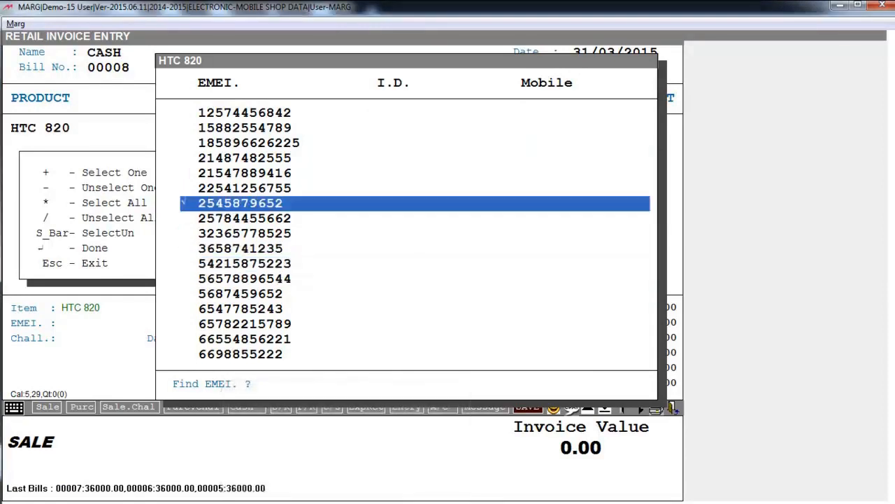
{"action": "key", "text": "Return"}
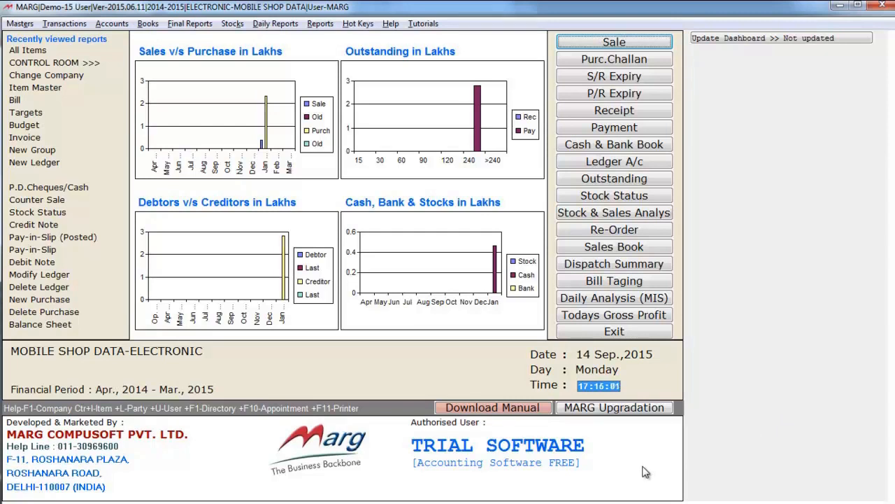
Open the General Price List for all items via Masters > Rate Master > Price List.
{"action": "key", "text": "alt"}
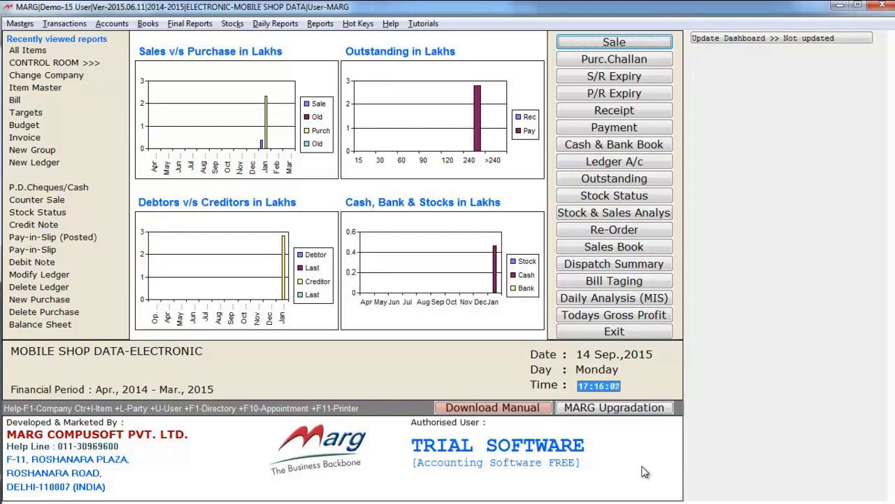
{"action": "key", "text": "Down"}
{"action": "key", "text": "Down"}
{"action": "key", "text": "Down"}
{"action": "key", "text": "Down"}
{"action": "key", "text": "Right"}
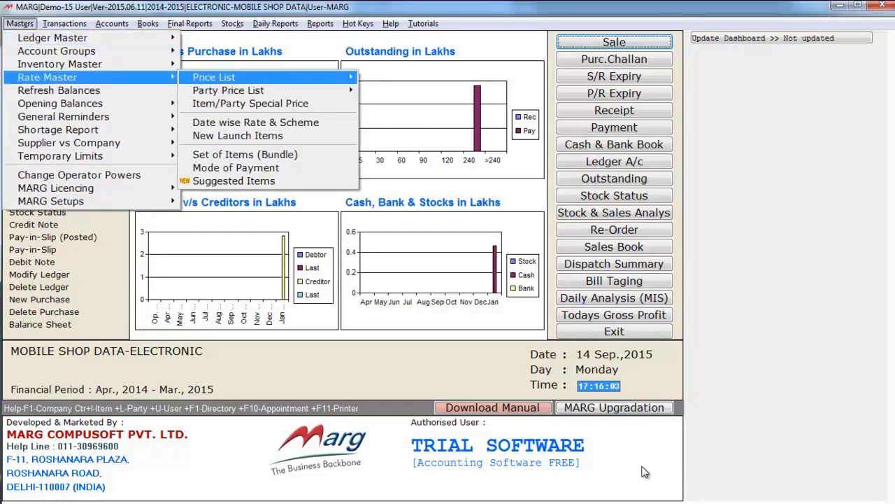
{"action": "key", "text": "Right"}
{"action": "key", "text": "Return"}
{"action": "left_click", "coordinate": [381, 98]}
{"action": "key", "text": "Down"}
{"action": "key", "text": "Down"}
{"action": "key", "text": "Down"}
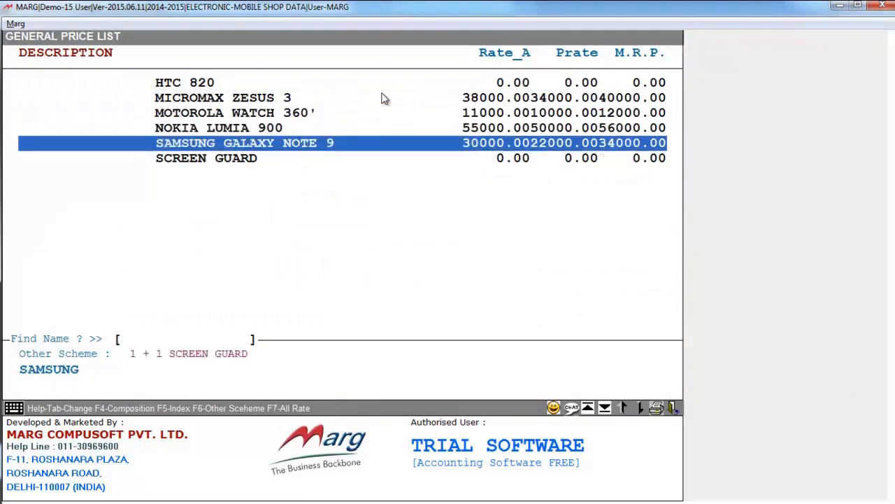
{"action": "key", "text": "Up"}
{"action": "key", "text": "Down"}
{"action": "key", "text": "Down"}
{"action": "key", "text": "Down"}
Give HTC 820 a 1 + 1 scheme with SCREEN GUARD free, then verify it.
{"action": "key", "text": "F6"}
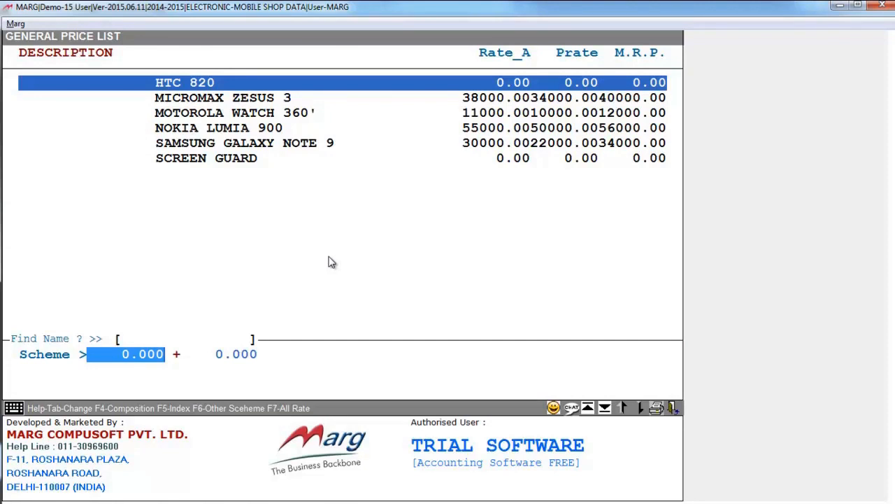
{"action": "type", "text": "1"}
{"action": "key", "text": "Return"}
{"action": "type", "text": "1"}
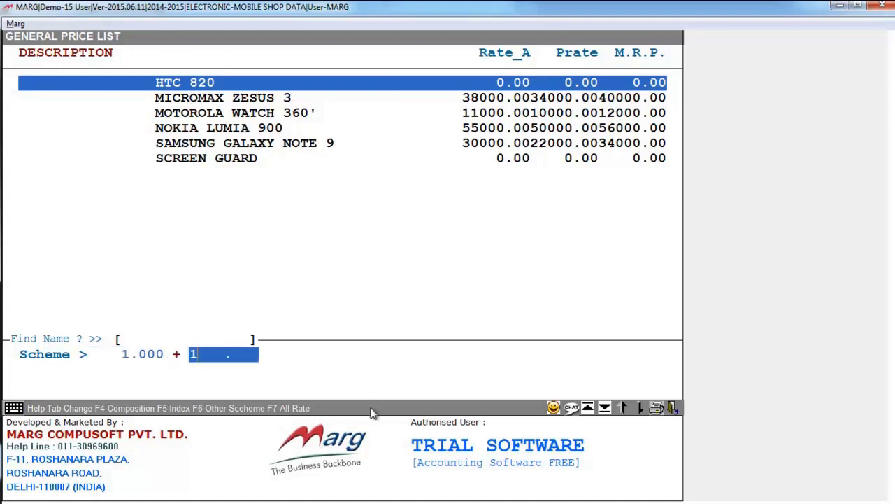
{"action": "key", "text": "Return"}
{"action": "key", "text": "End"}
{"action": "key", "text": "Return"}
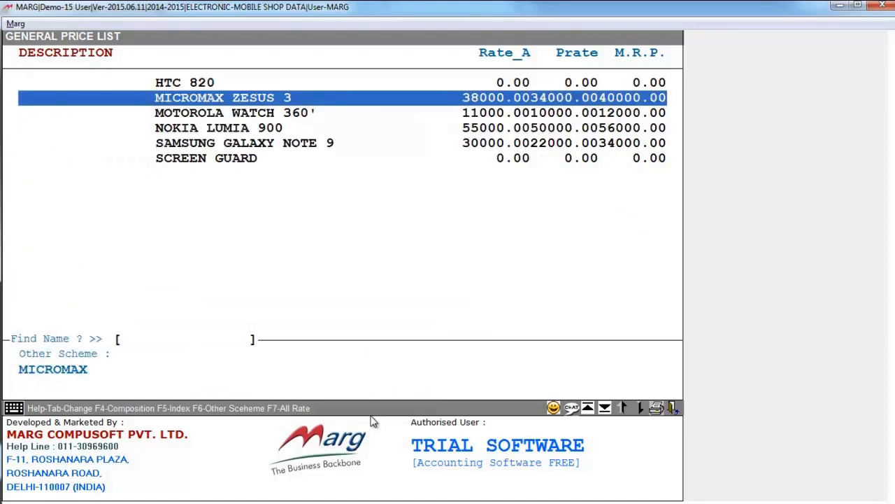
{"action": "key", "text": "Up"}
{"action": "key", "text": "Down"}
{"action": "key", "text": "Down"}
{"action": "key", "text": "Up"}
{"action": "key", "text": "Up"}
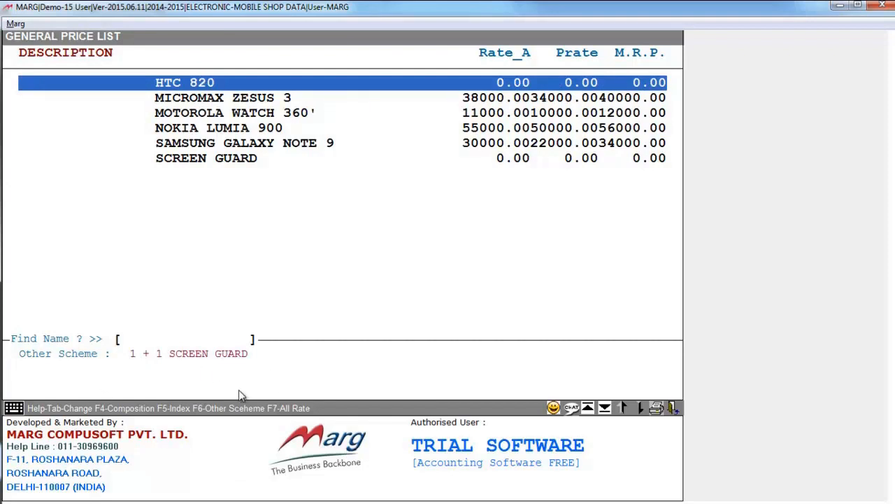
Save a CASH sale of one HTC 820 with its free SCREEN GUARD.
{"action": "key", "text": "Escape"}
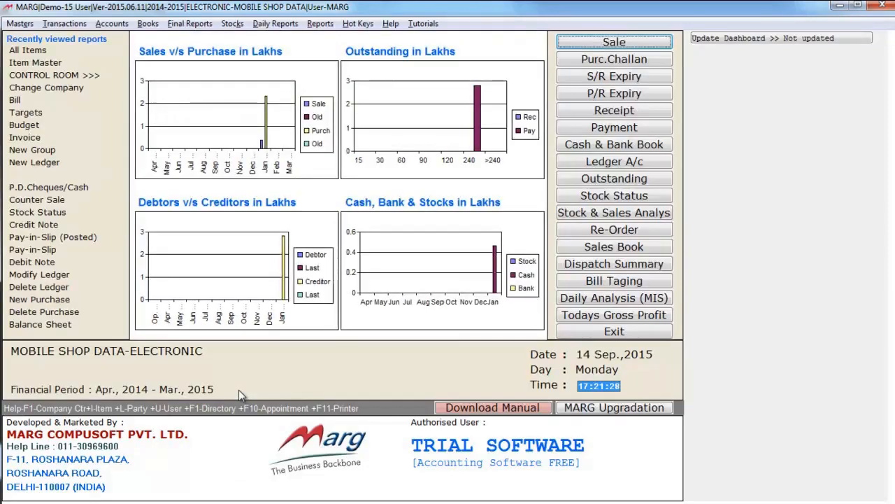
{"action": "left_click", "coordinate": [600, 44]}
{"action": "key", "text": "Return"}
{"action": "key", "text": "Return"}
{"action": "key", "text": "Return"}
{"action": "key", "text": "Return"}
{"action": "key", "text": "Return"}
{"action": "key", "text": "Return"}
{"action": "key", "text": "Return"}
{"action": "key", "text": "Return"}
{"action": "key", "text": "Return"}
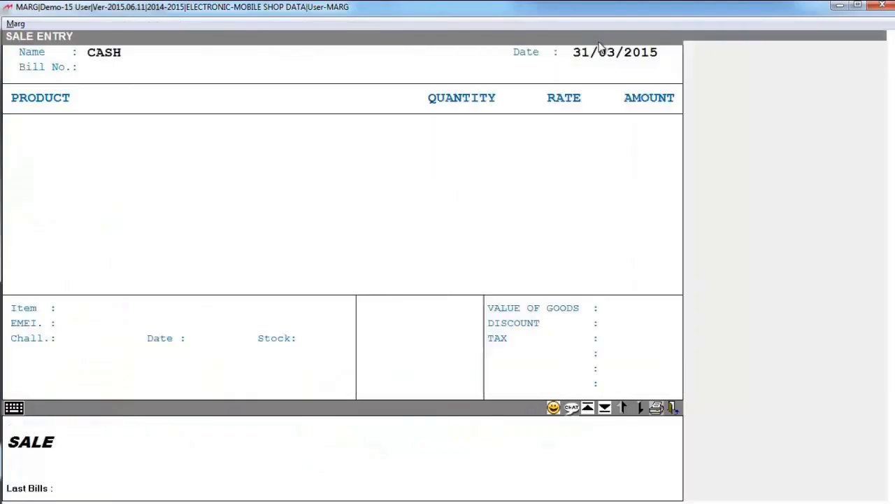
{"action": "key", "text": "Return"}
{"action": "key", "text": "Return"}
{"action": "key", "text": "Return"}
{"action": "key", "text": "Return"}
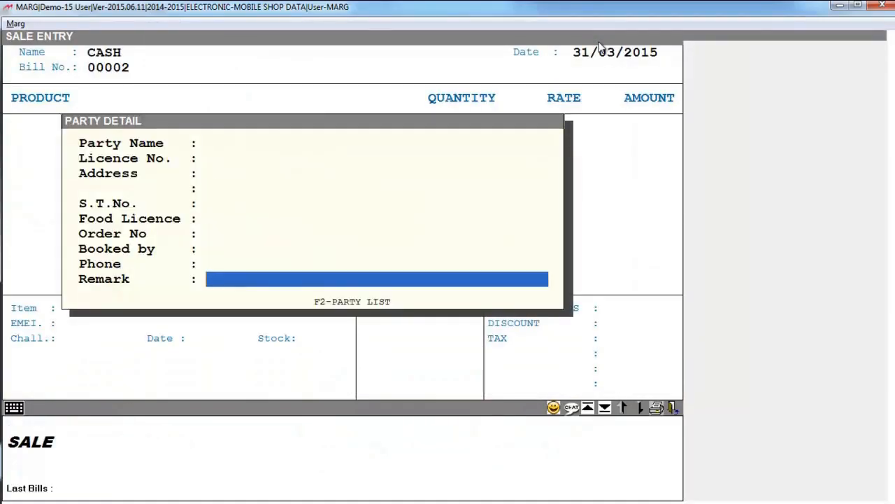
{"action": "key", "text": "Return"}
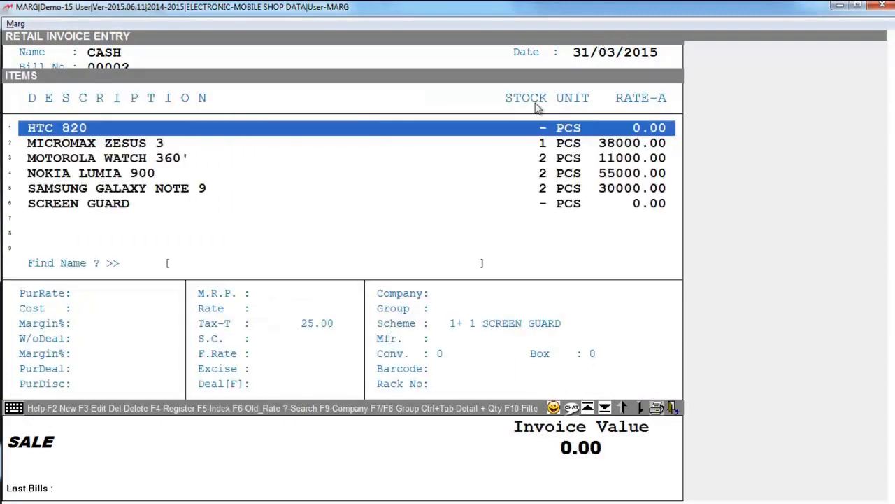
{"action": "left_click", "coordinate": [538, 126]}
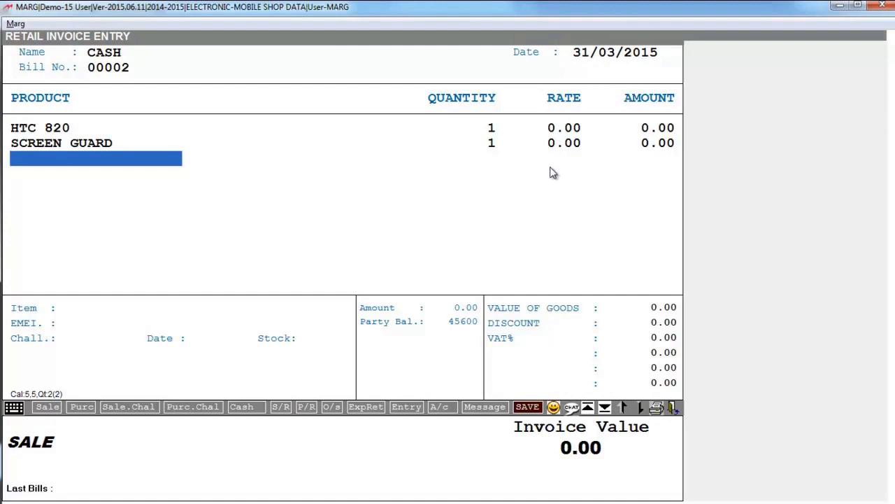
{"action": "key", "text": "ctrl+w"}
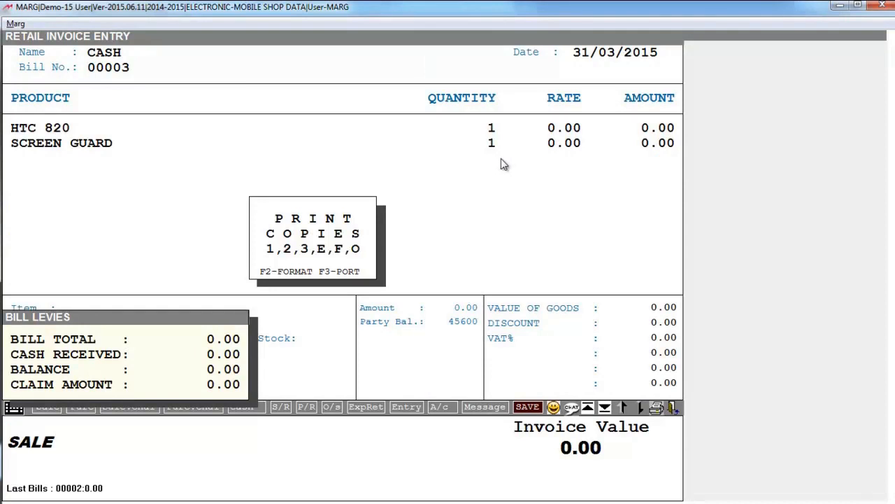
Preview the retail invoice enlarged, then close it back to the dashboard.
{"action": "key", "text": "o"}
{"action": "left_click", "coordinate": [363, 56]}
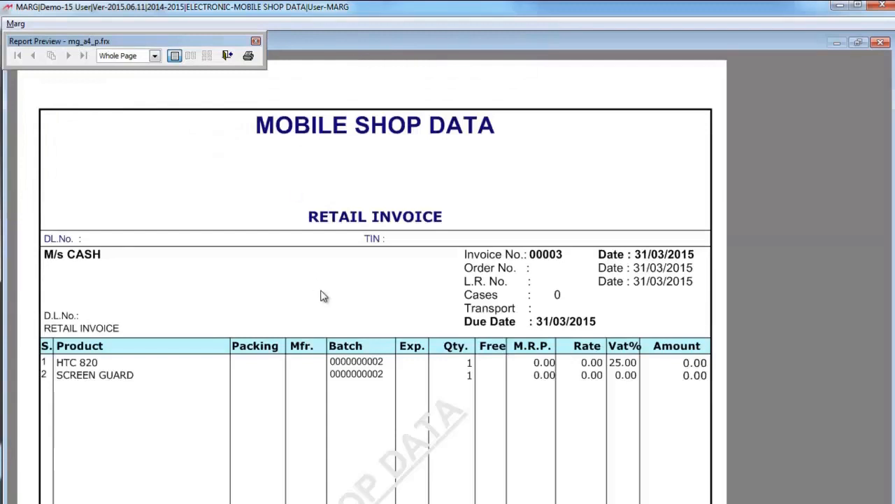
{"action": "key", "text": "Escape"}
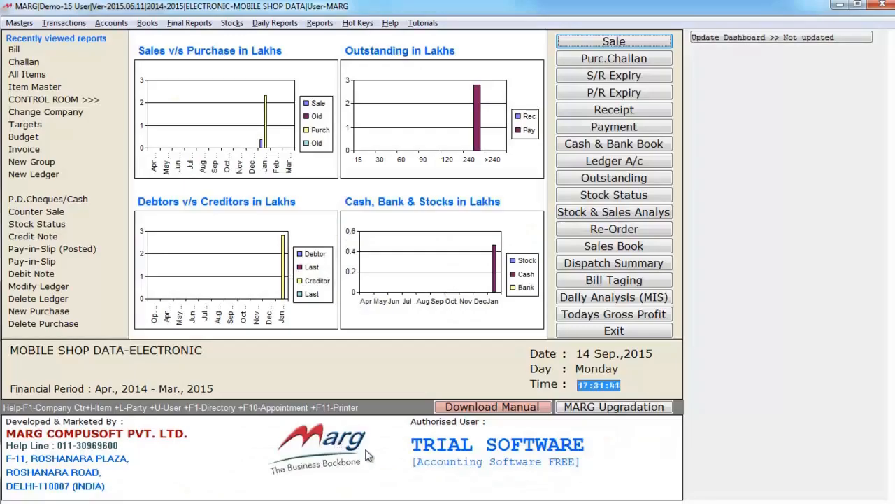
Start purchase bill number 1 with the default date and add VODAFONE TOPUP 50.
{"action": "left_click", "coordinate": [63, 23]}
{"action": "mouse_move", "coordinate": [84, 54]}
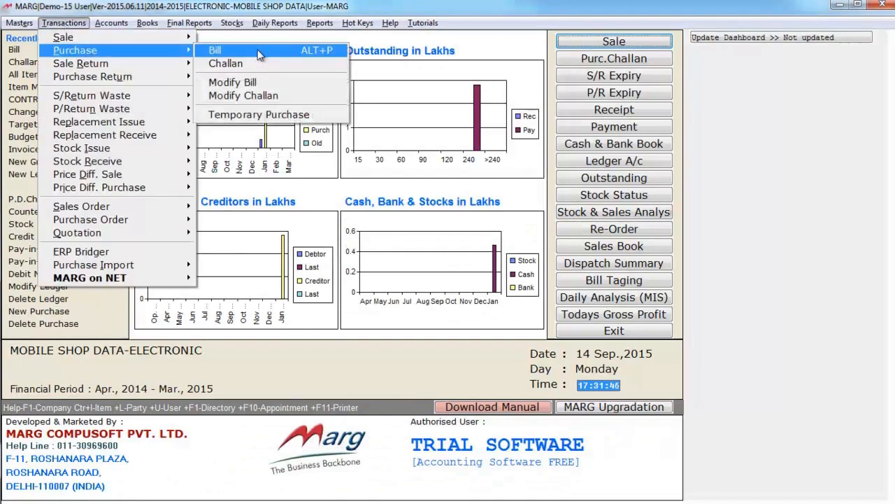
{"action": "left_click", "coordinate": [210, 48]}
{"action": "type", "text": "1"}
{"action": "key", "text": "Return"}
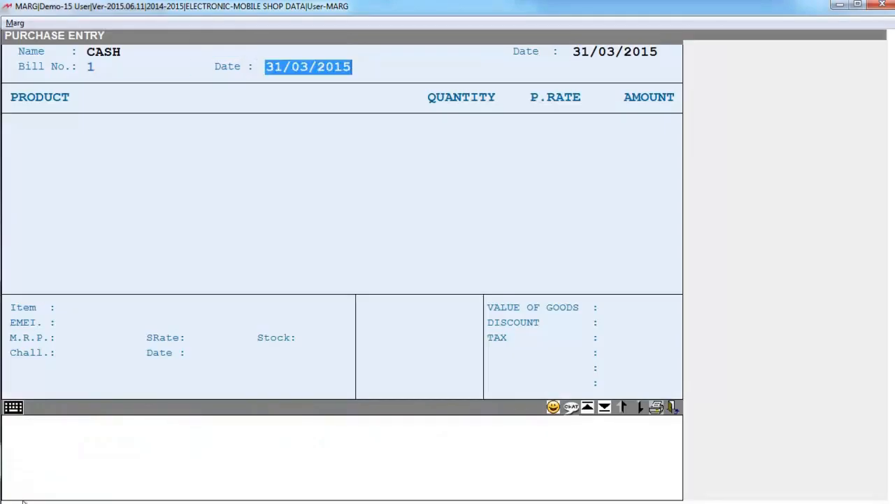
{"action": "key", "text": "Return"}
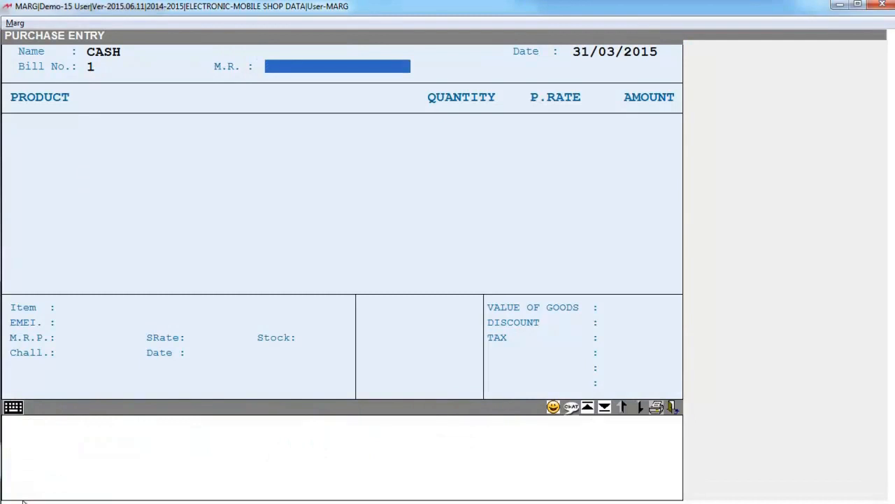
{"action": "key", "text": "Return"}
{"action": "key", "text": "Return"}
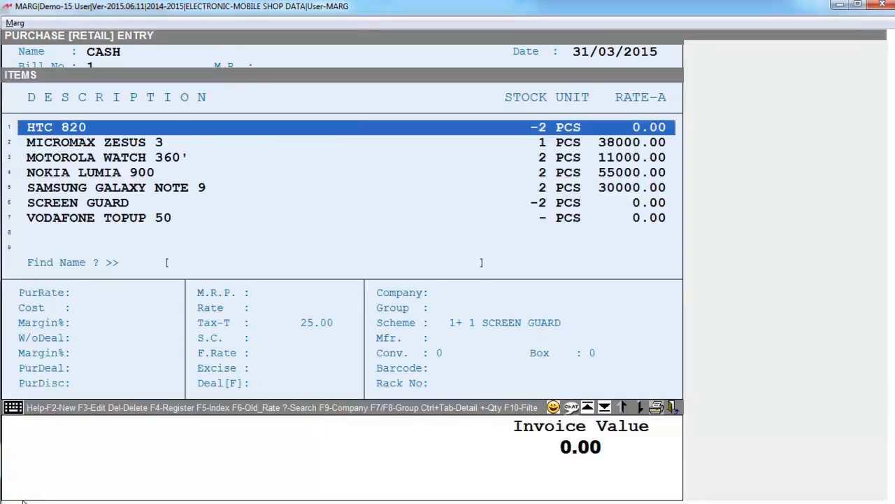
{"action": "key", "text": "Down"}
{"action": "key", "text": "Down"}
{"action": "key", "text": "Down"}
{"action": "key", "text": "Down"}
{"action": "key", "text": "Down"}
{"action": "key", "text": "Down"}
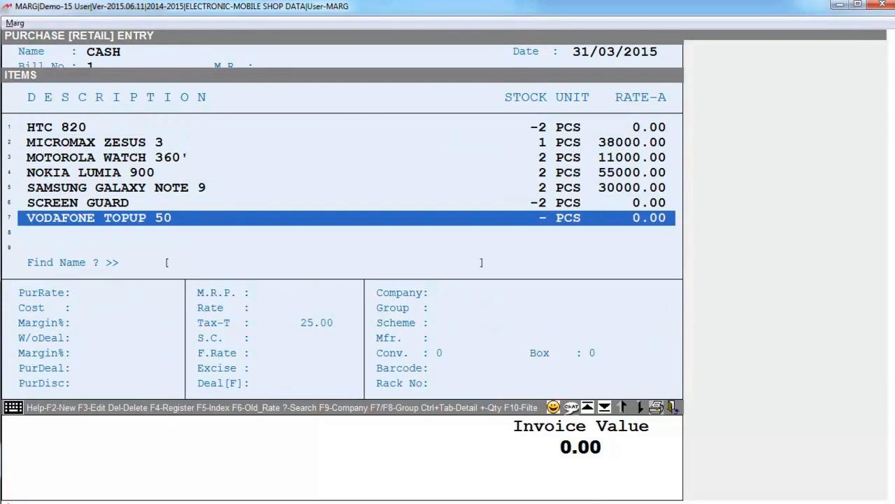
{"action": "key", "text": "Return"}
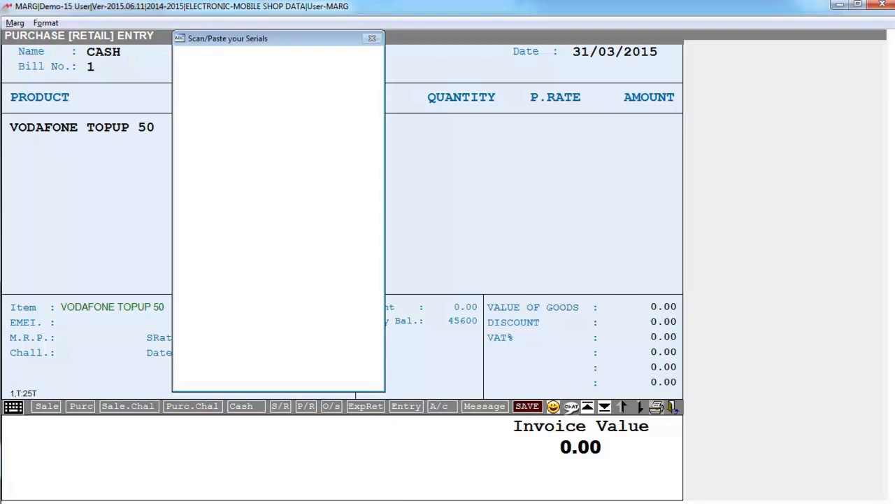
{"action": "type", "text": "19595454512"}
{"action": "key", "text": "Return"}
{"action": "type", "text": "85655458452"}
{"action": "key", "text": "Return"}
{"action": "type", "text": "58"}
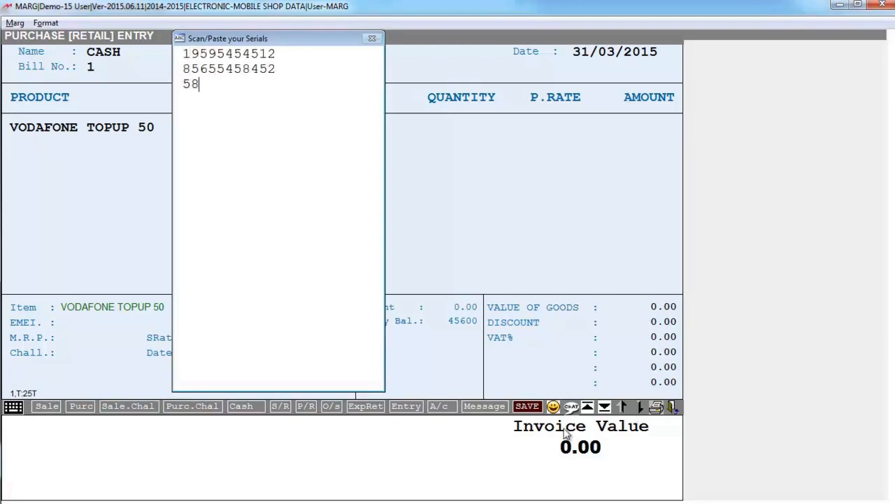
{"action": "type", "text": "7414226945"}
{"action": "key", "text": "Return"}
{"action": "type", "text": "5692"}
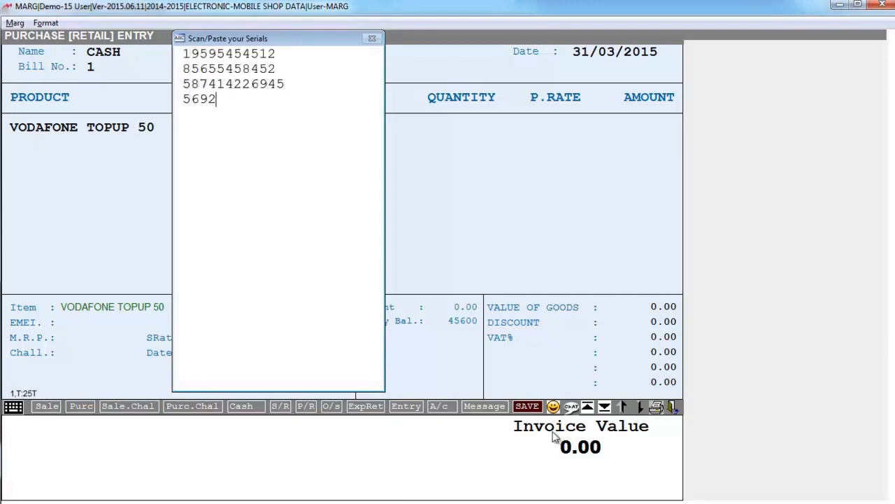
{"action": "type", "text": "32659526"}
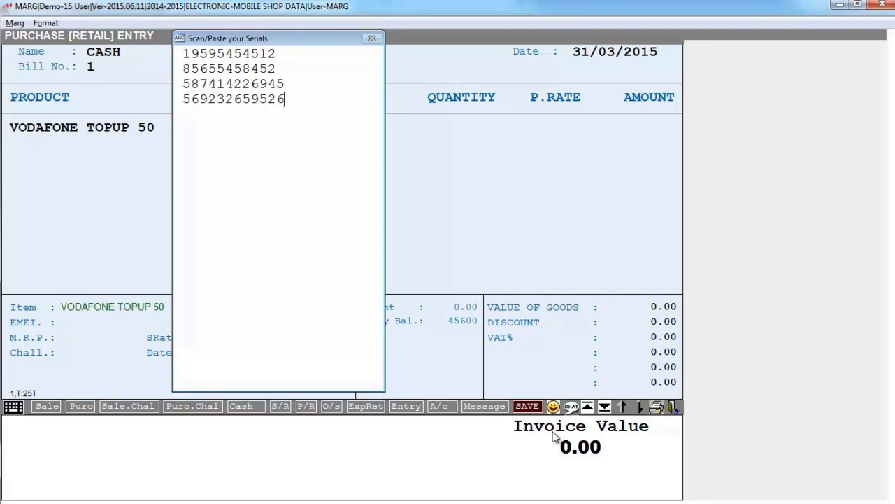
{"action": "key", "text": "Return"}
{"action": "type", "text": "1515145151232"}
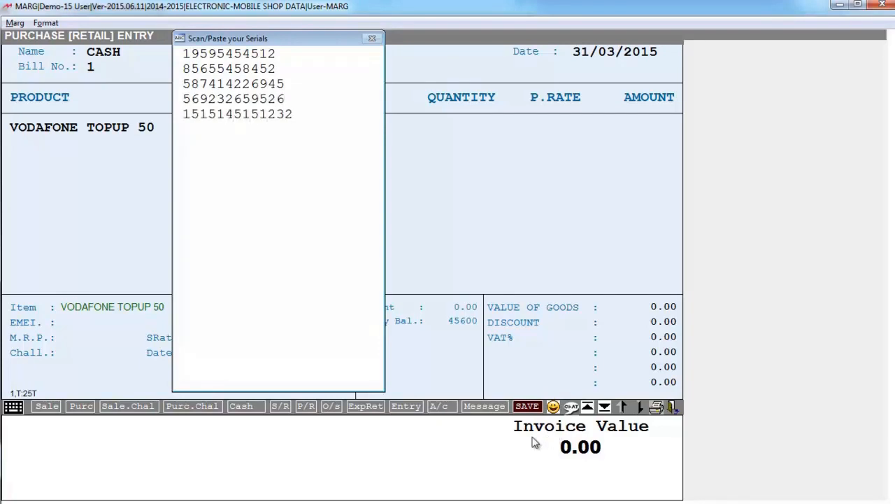
{"action": "key", "text": "Escape"}
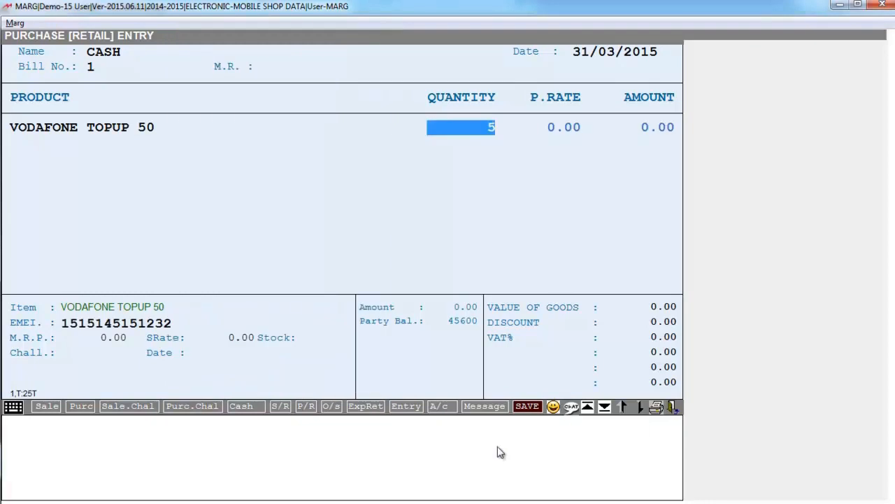
Set quantity 5 at purchase rate 40, accept the serials, and finish the bill.
{"action": "key", "text": "Return"}
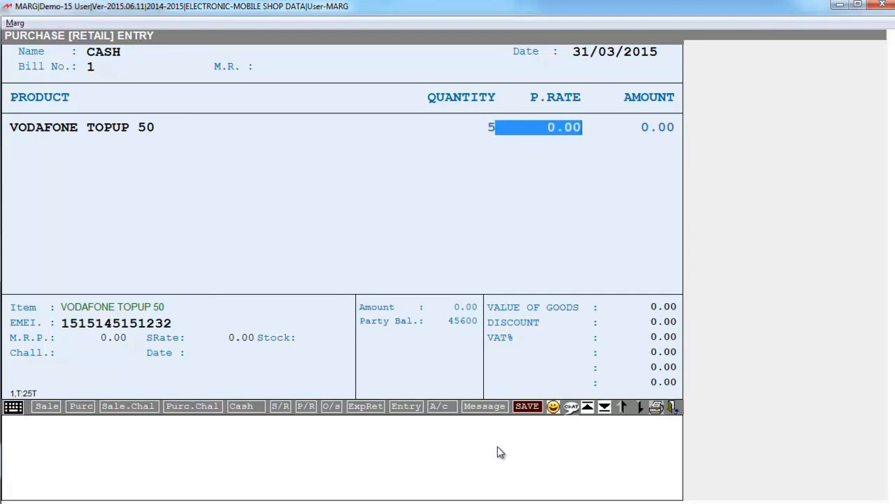
{"action": "type", "text": "40"}
{"action": "key", "text": "Return"}
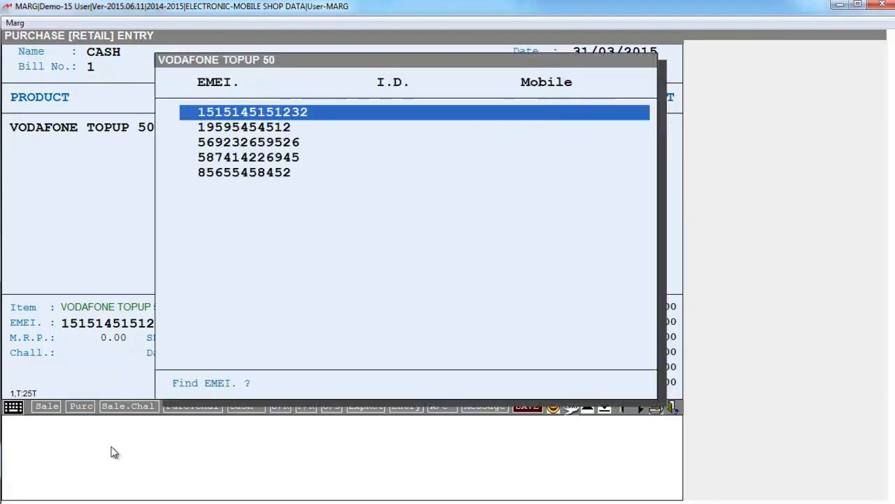
{"action": "key", "text": "Down"}
{"action": "key", "text": "Down"}
{"action": "key", "text": "Down"}
{"action": "key", "text": "Down"}
{"action": "key", "text": "Up"}
{"action": "key", "text": "Up"}
{"action": "key", "text": "Up"}
{"action": "key", "text": "Up"}
{"action": "key", "text": "Escape"}
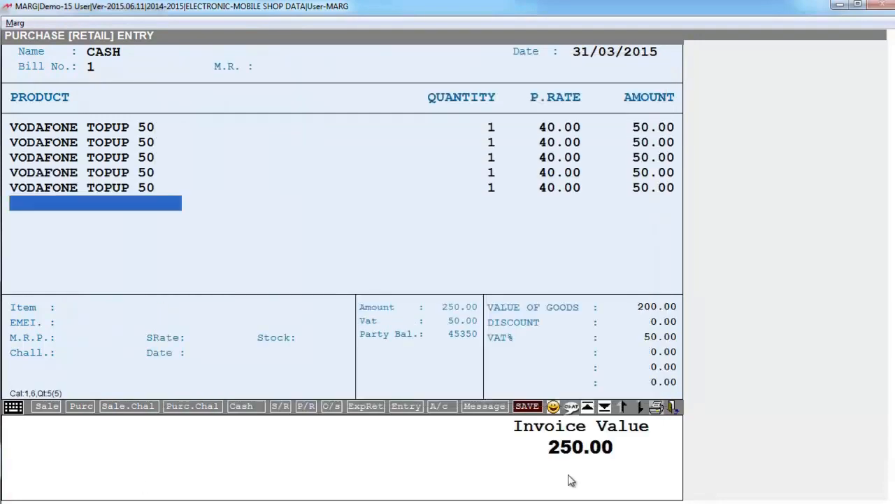
{"action": "key", "text": "Escape"}
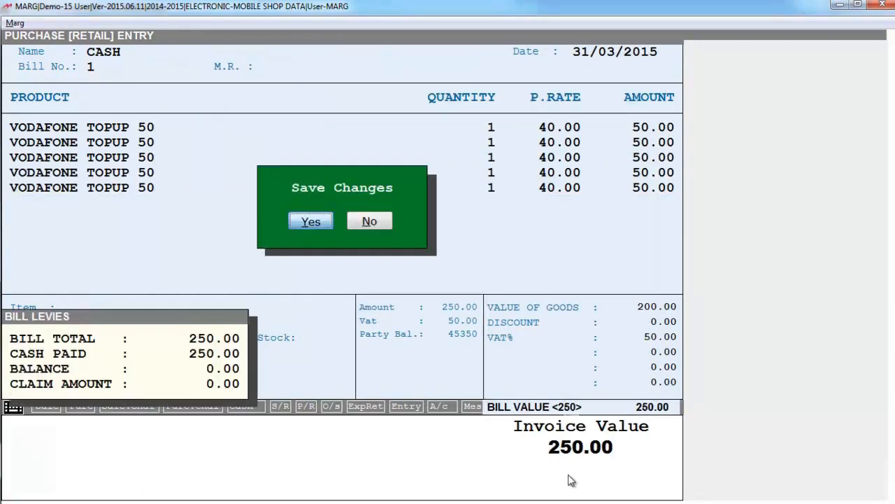
Confirm saving the purchase bill and start a new sale invoice for CASH.
{"action": "key", "text": "y"}
{"action": "key", "text": "Return"}
{"action": "key", "text": "Return"}
{"action": "key", "text": "Return"}
{"action": "key", "text": "Escape"}
{"action": "key", "text": "Return"}
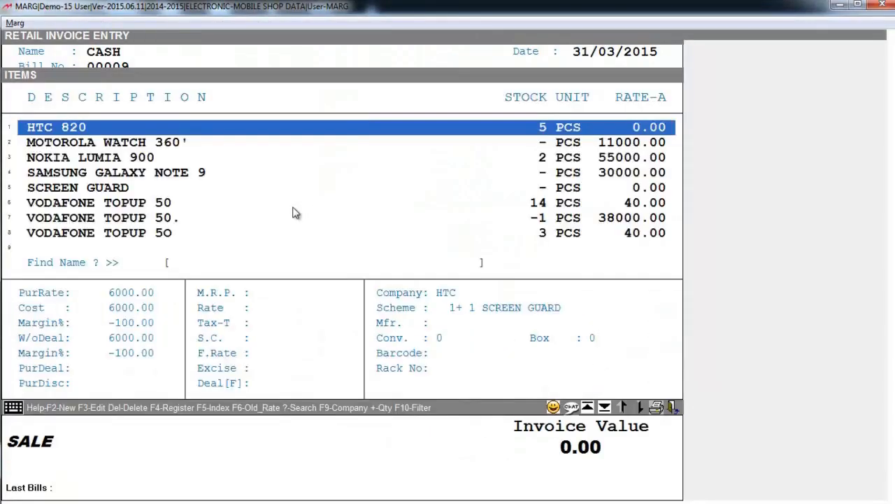
Add one VODAFONE TOPUP 50 at 40.00 with its first serial number ticked.
{"action": "key", "text": "Down"}
{"action": "key", "text": "Down"}
{"action": "key", "text": "Down"}
{"action": "key", "text": "Down"}
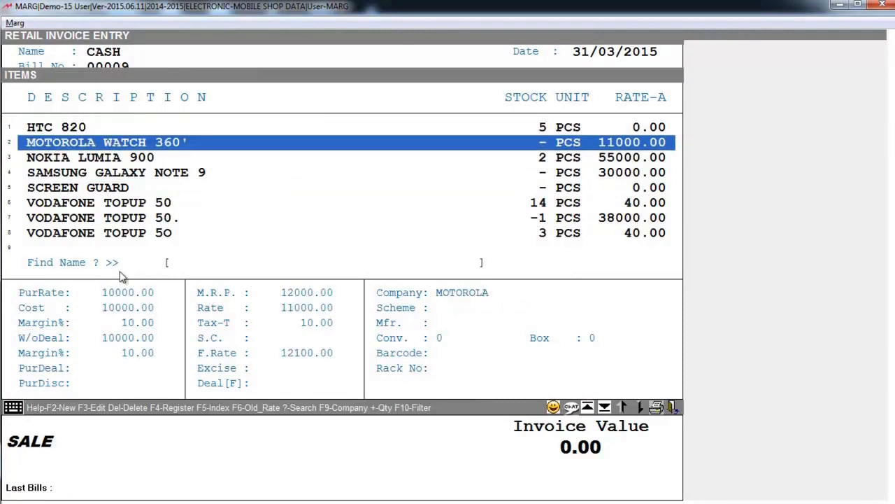
{"action": "key", "text": "Down"}
{"action": "key", "text": "Down"}
{"action": "key", "text": "Down"}
{"action": "key", "text": "Down"}
{"action": "key", "text": "Down"}
{"action": "key", "text": "Down"}
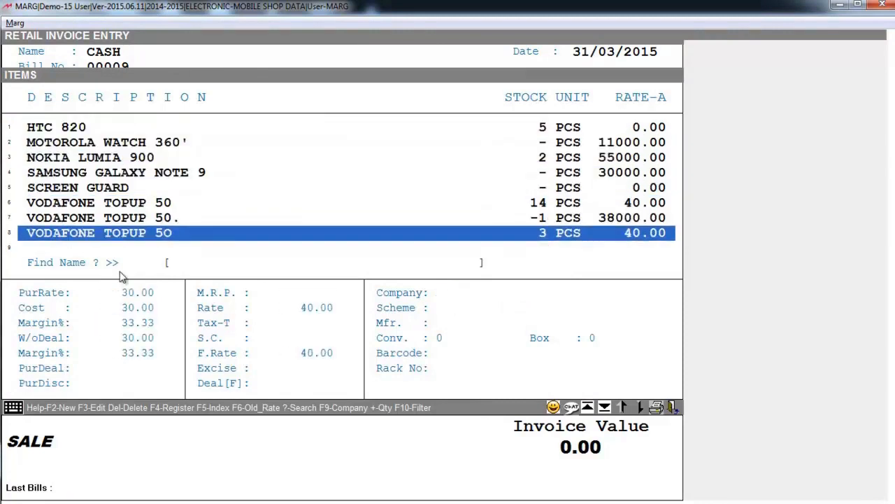
{"action": "key", "text": "Return"}
{"action": "key", "text": "space"}
{"action": "key", "text": "Up"}
{"action": "key", "text": "Return"}
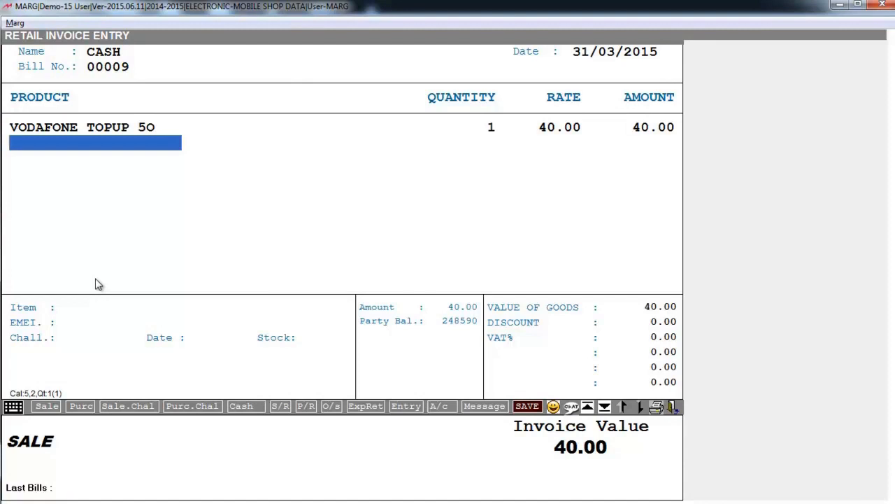
Save sale bill 00009 and skip printing.
{"action": "key", "text": "Escape"}
{"action": "key", "text": "ctrl+w"}
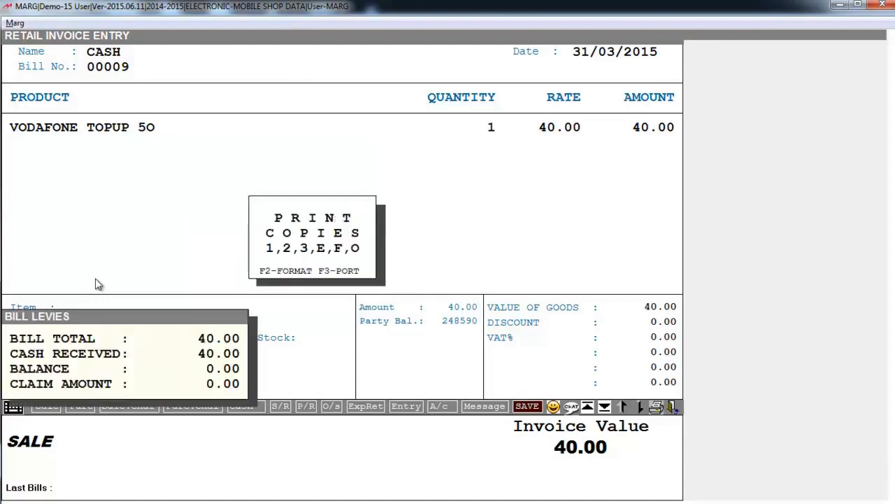
{"action": "key", "text": "Escape"}
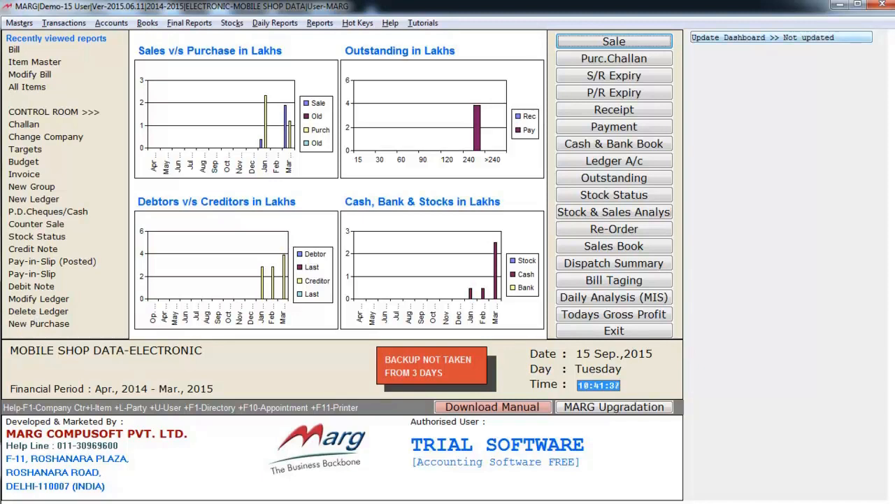
{"action": "left_click", "coordinate": [147, 22]}
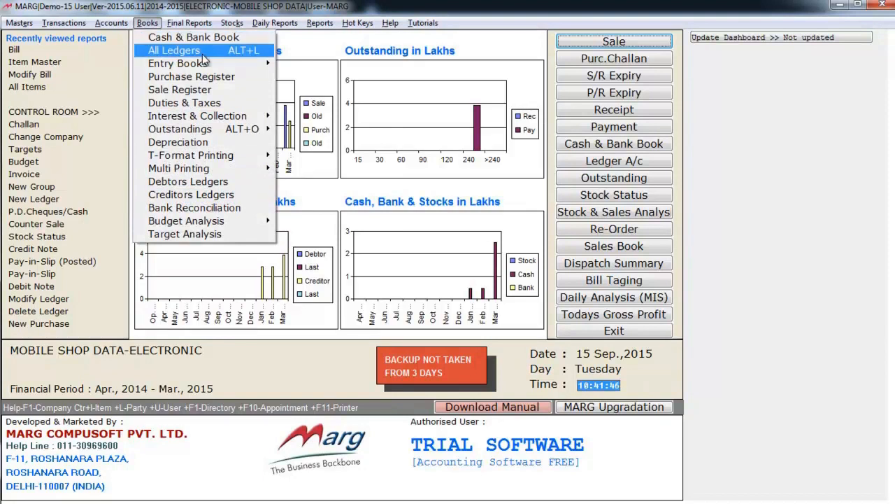
{"action": "mouse_move", "coordinate": [200, 66]}
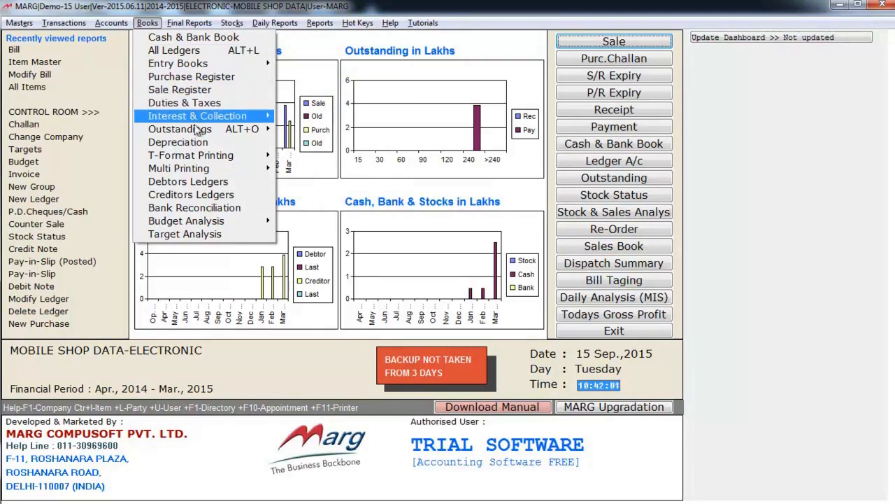
{"action": "mouse_move", "coordinate": [194, 129]}
{"action": "mouse_move", "coordinate": [200, 28]}
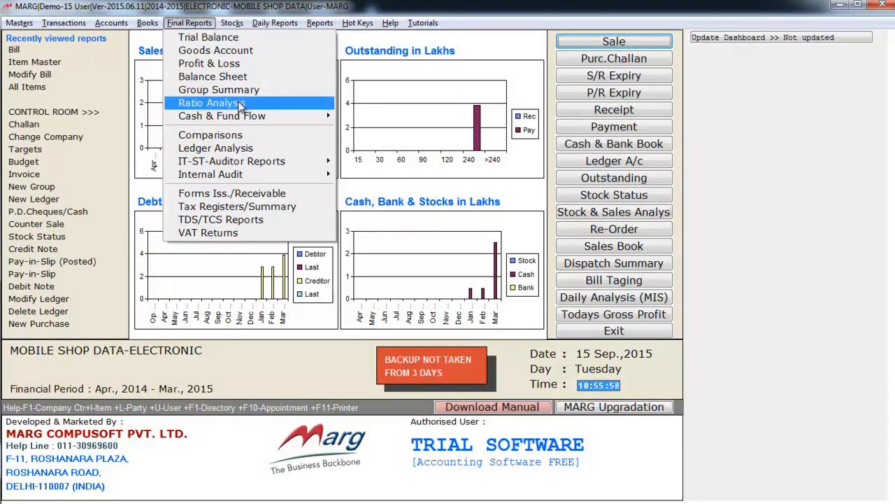
{"action": "mouse_move", "coordinate": [233, 31]}
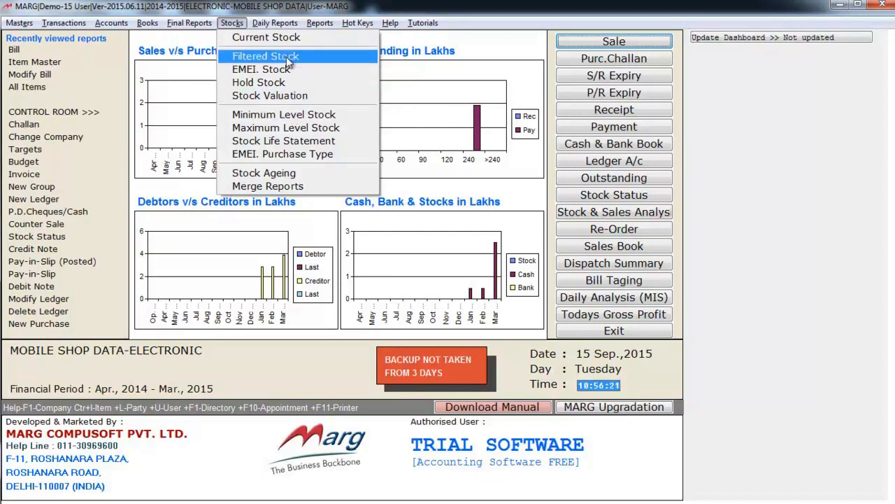
{"action": "mouse_move", "coordinate": [275, 29]}
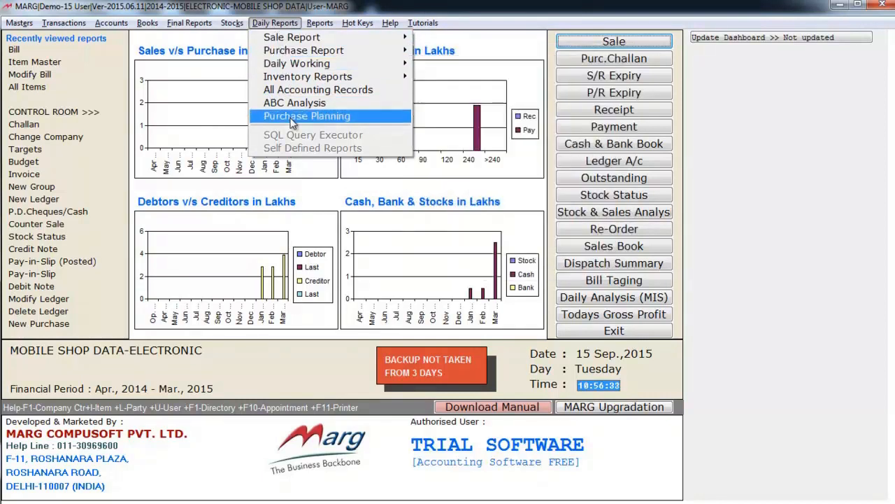
Look through the Daily Reports and Accounts Reports submenus, then dismiss them to reveal the dashboard charts.
{"action": "mouse_move", "coordinate": [293, 49]}
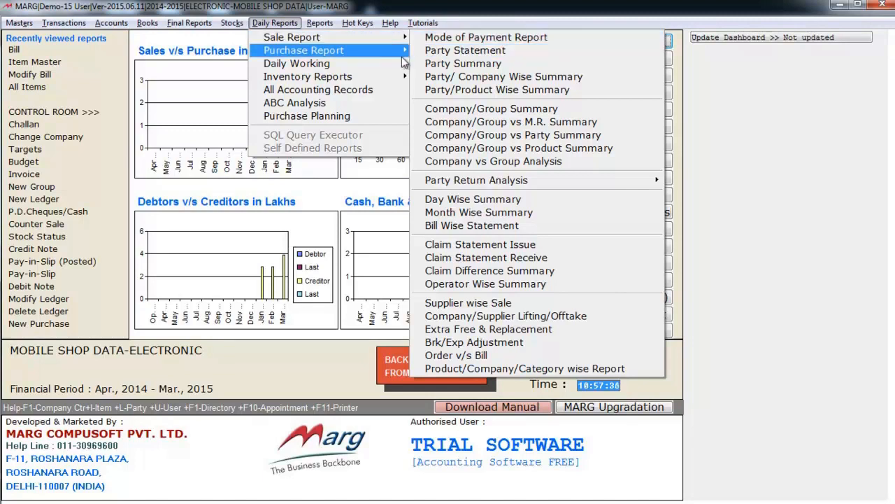
{"action": "mouse_move", "coordinate": [394, 62]}
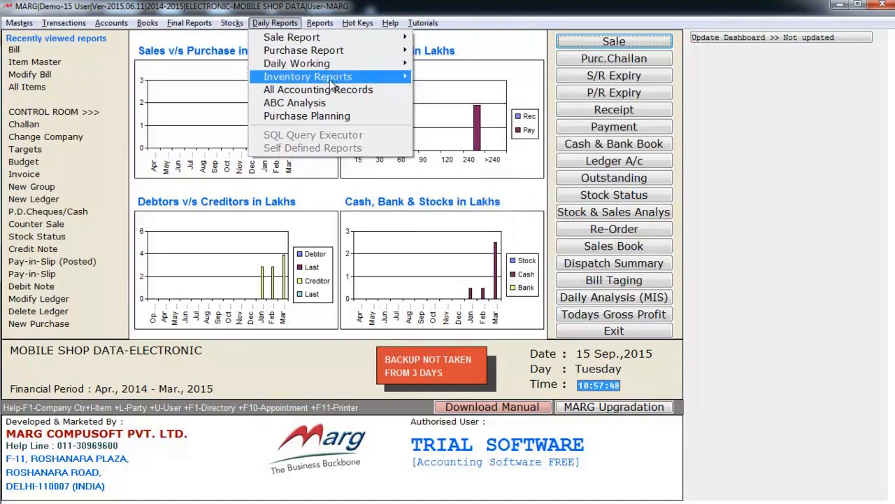
{"action": "mouse_move", "coordinate": [332, 83]}
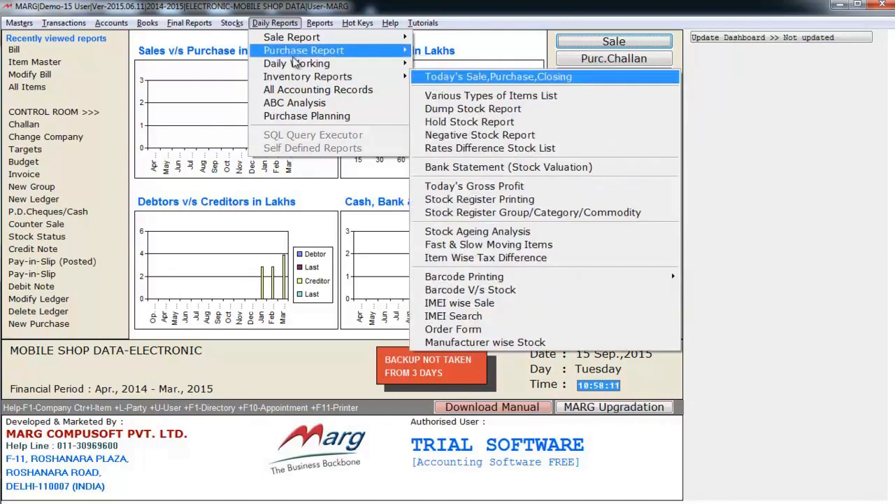
{"action": "mouse_move", "coordinate": [288, 77]}
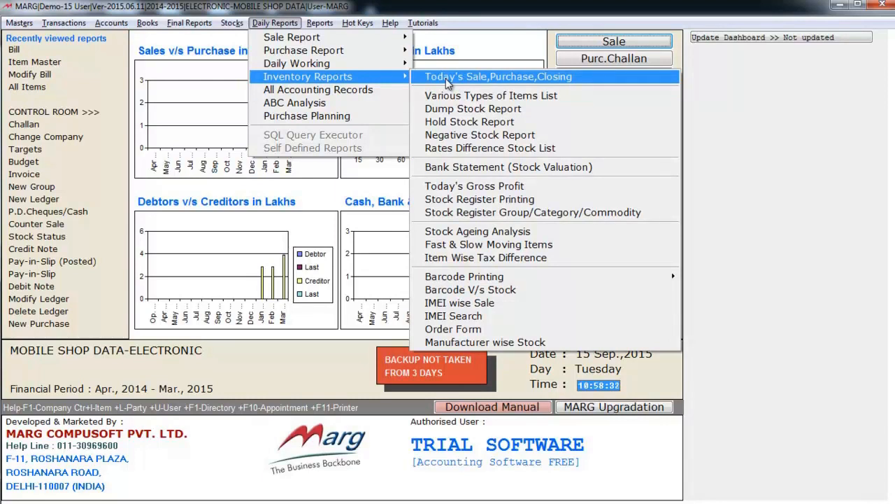
{"action": "mouse_move", "coordinate": [327, 27]}
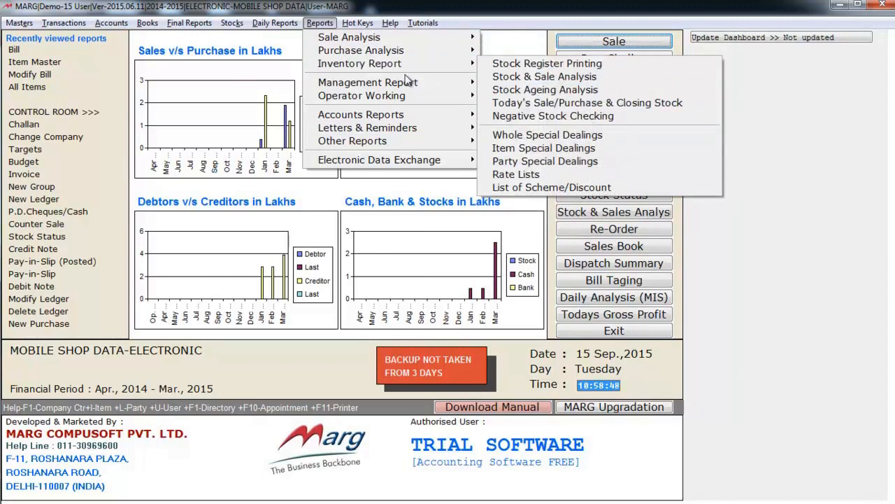
{"action": "mouse_move", "coordinate": [390, 119]}
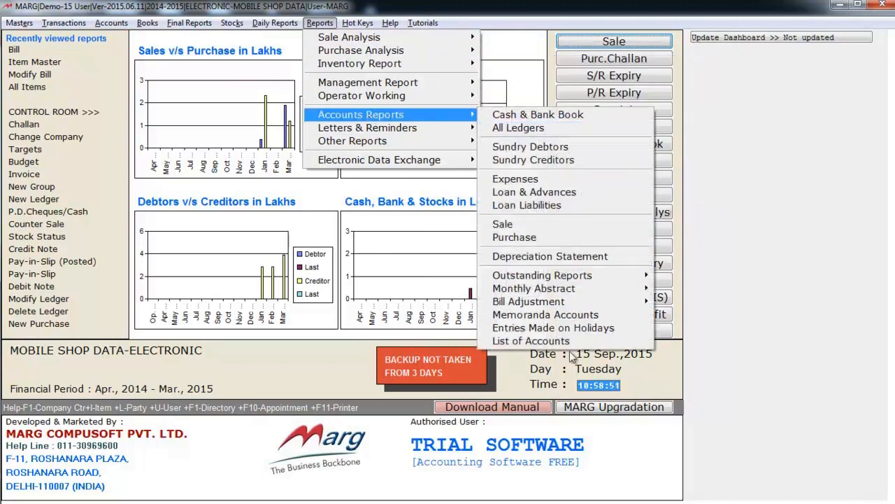
{"action": "left_click", "coordinate": [264, 155]}
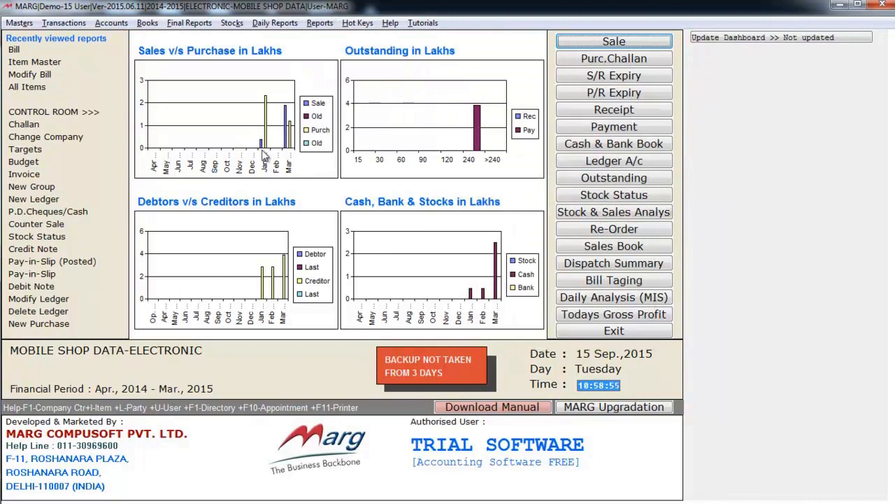